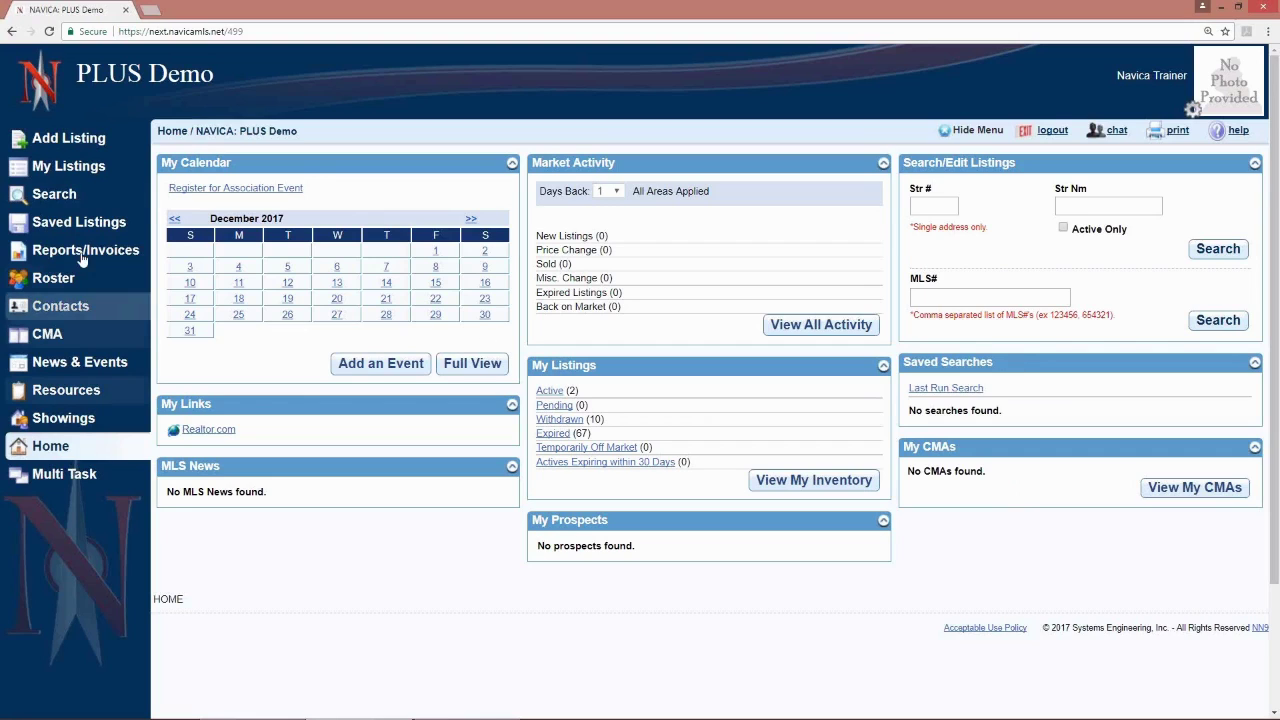
Search for active residential listings with a list price from 200,000 to 250,000.
click(57, 196)
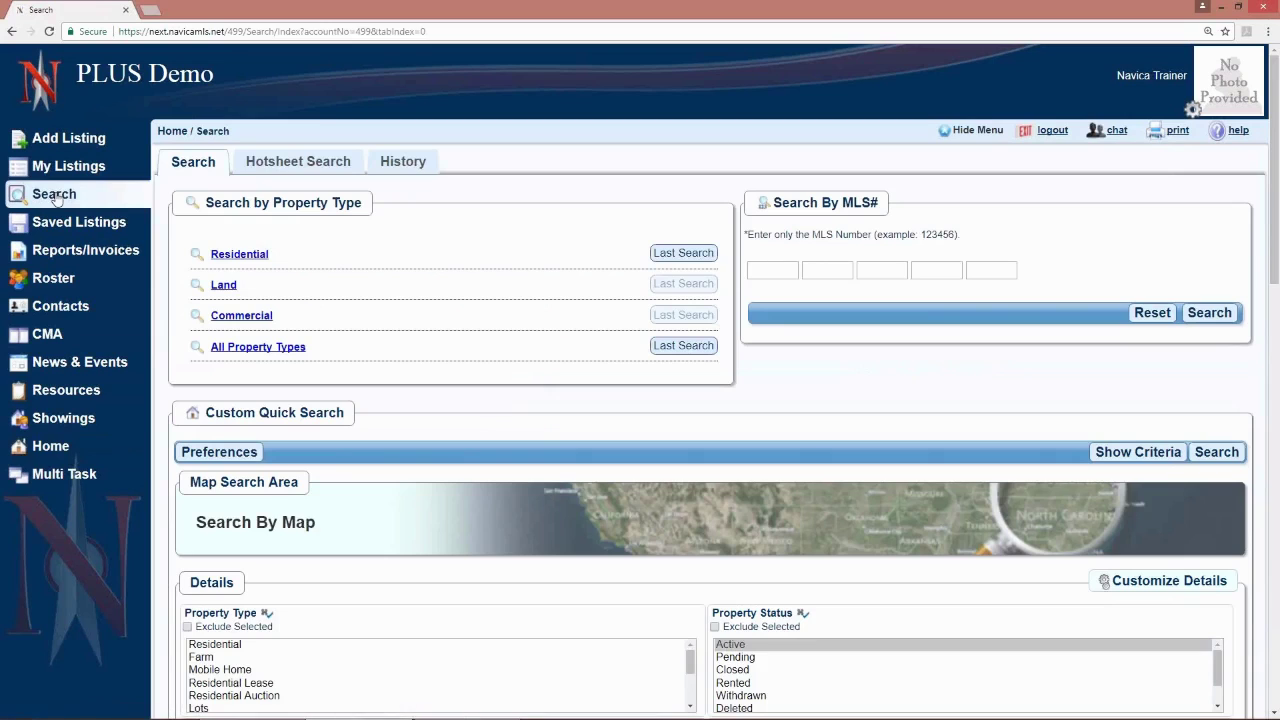
click(252, 260)
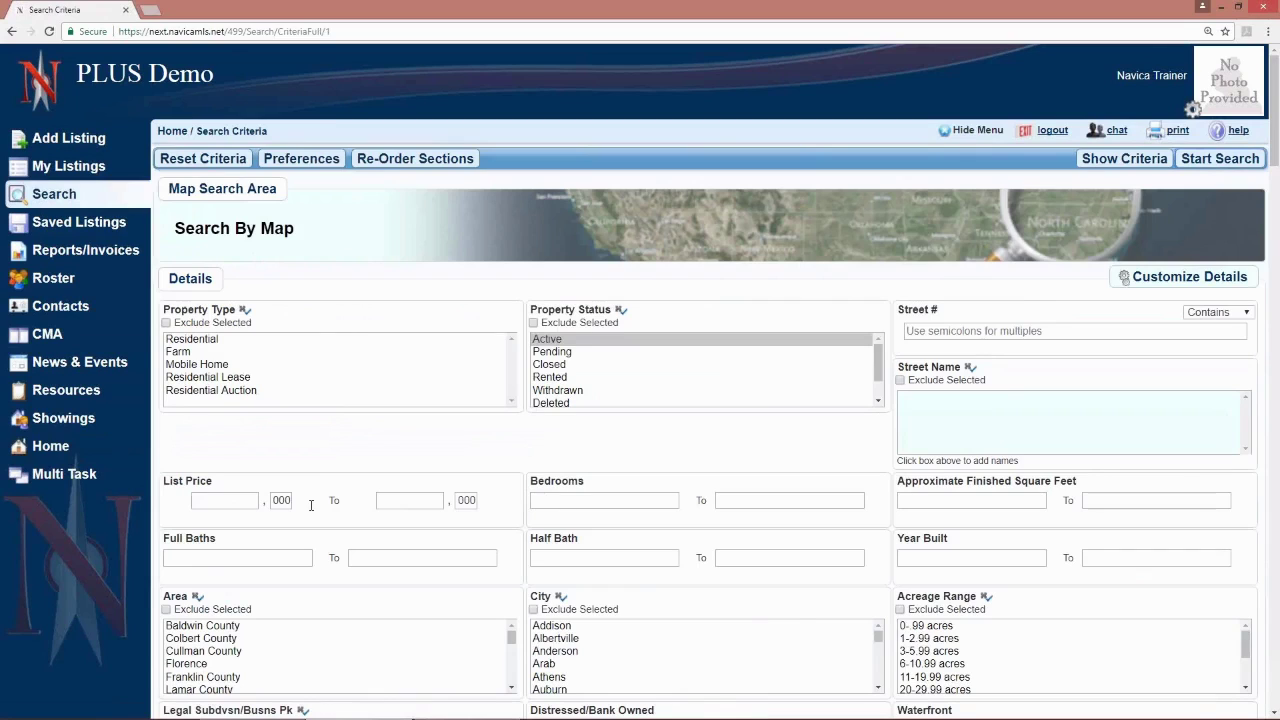
text(200)
click(419, 503)
text(250)
click(1201, 165)
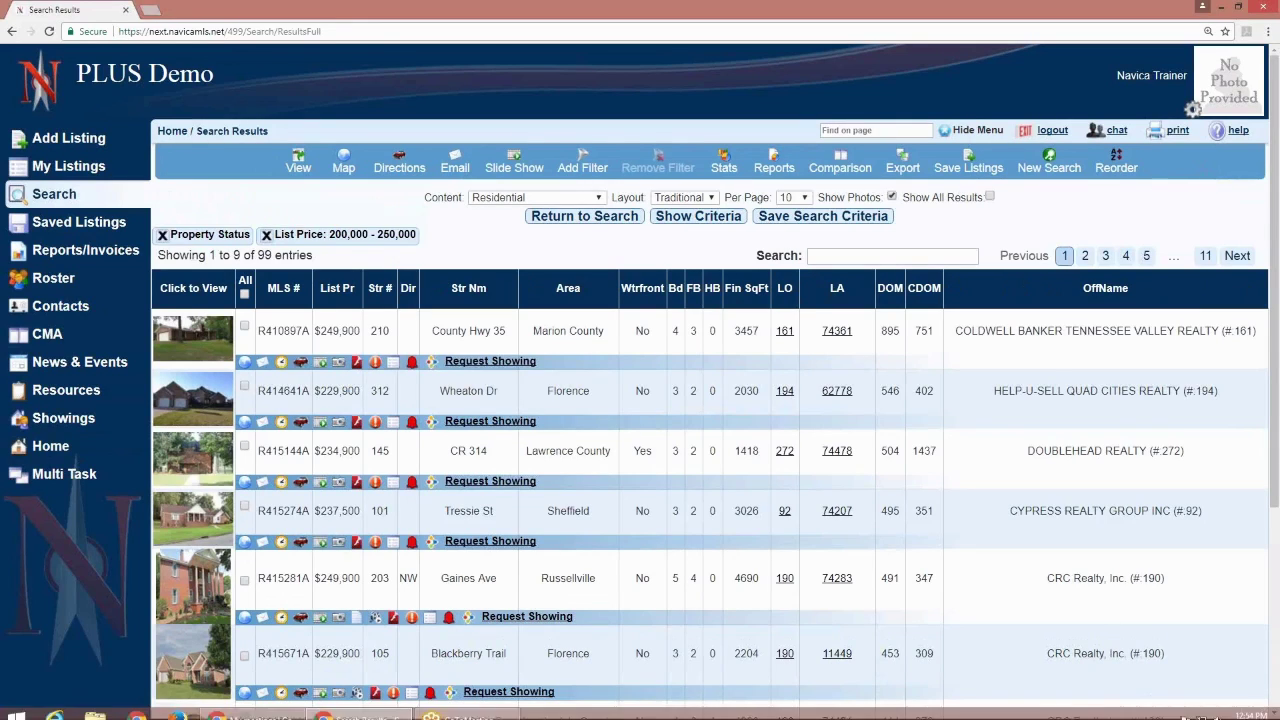
Save listings R410897A, R414641A and R415144A as a new saved item titled "Listings for" plus the client's first name.
click(244, 330)
click(244, 389)
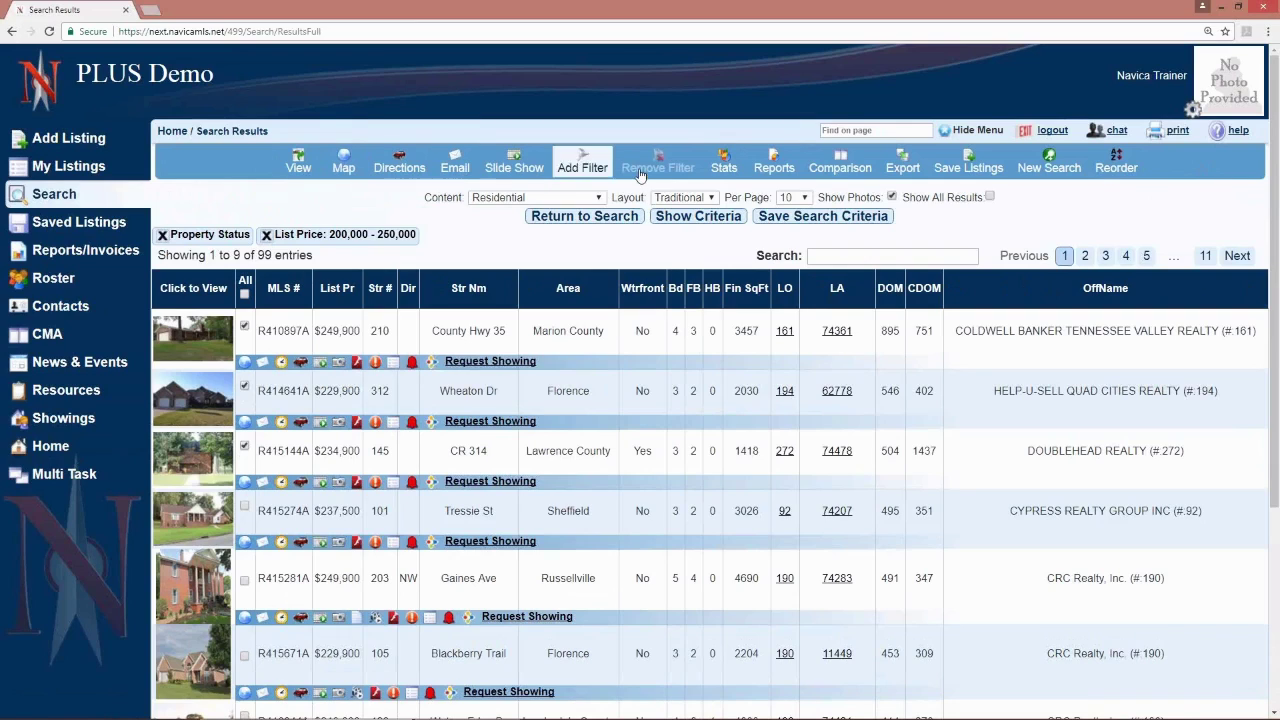
click(967, 168)
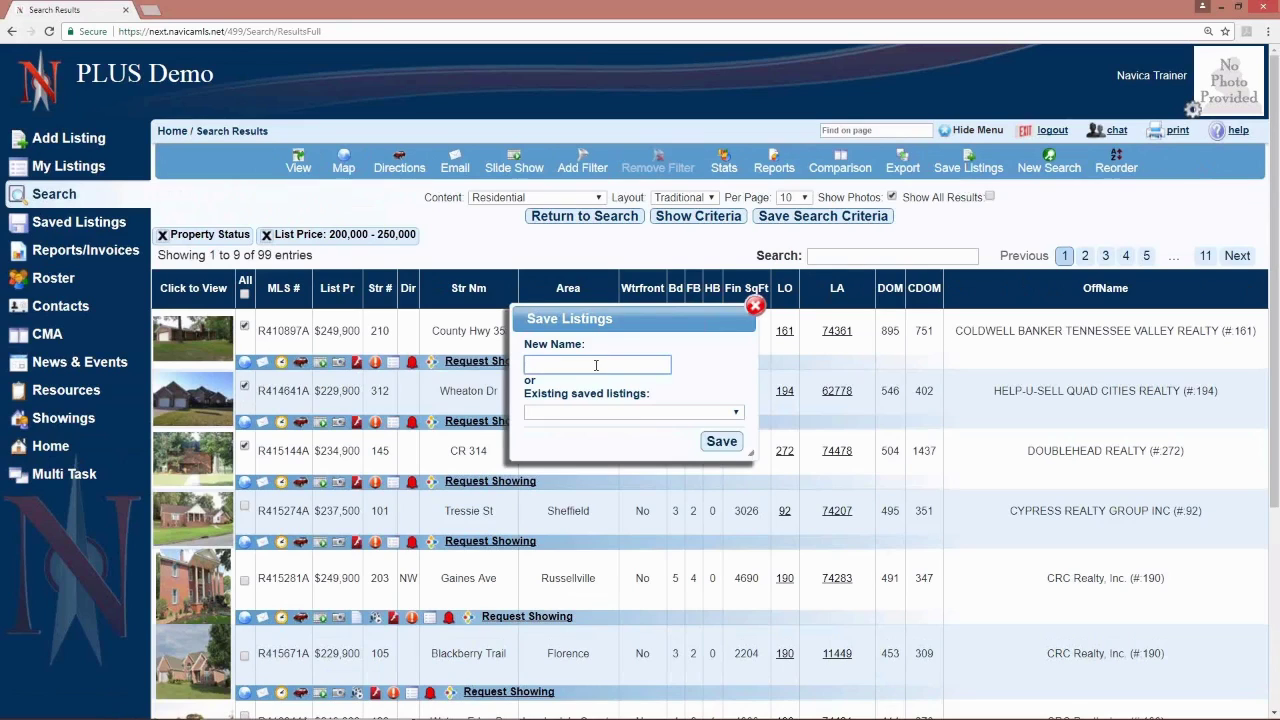
click(598, 415)
click(598, 415)
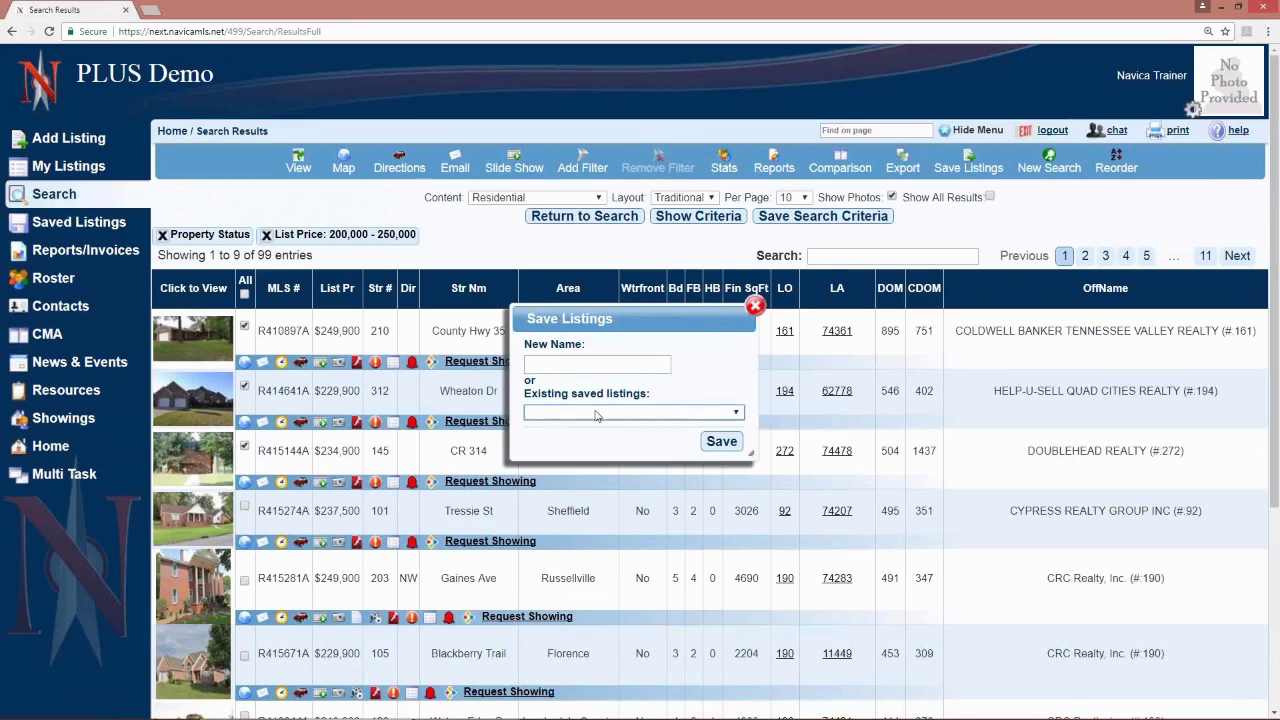
click(572, 367)
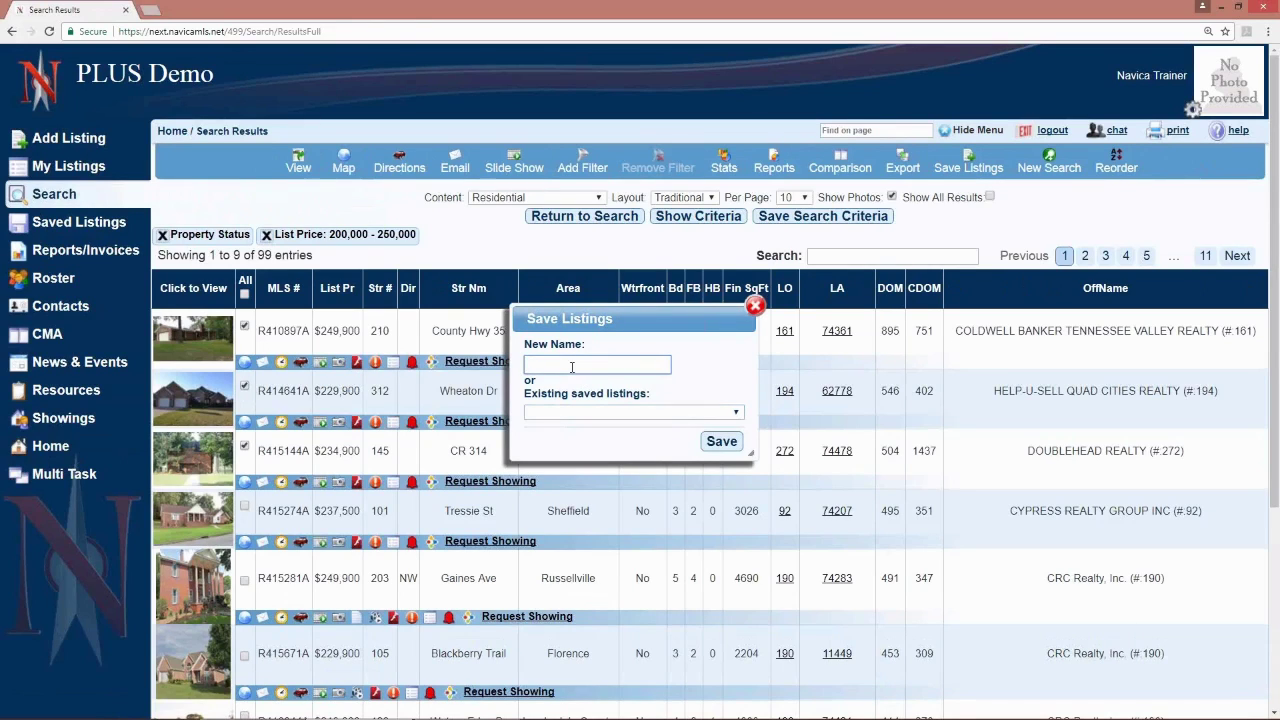
text(Listings for Bob)
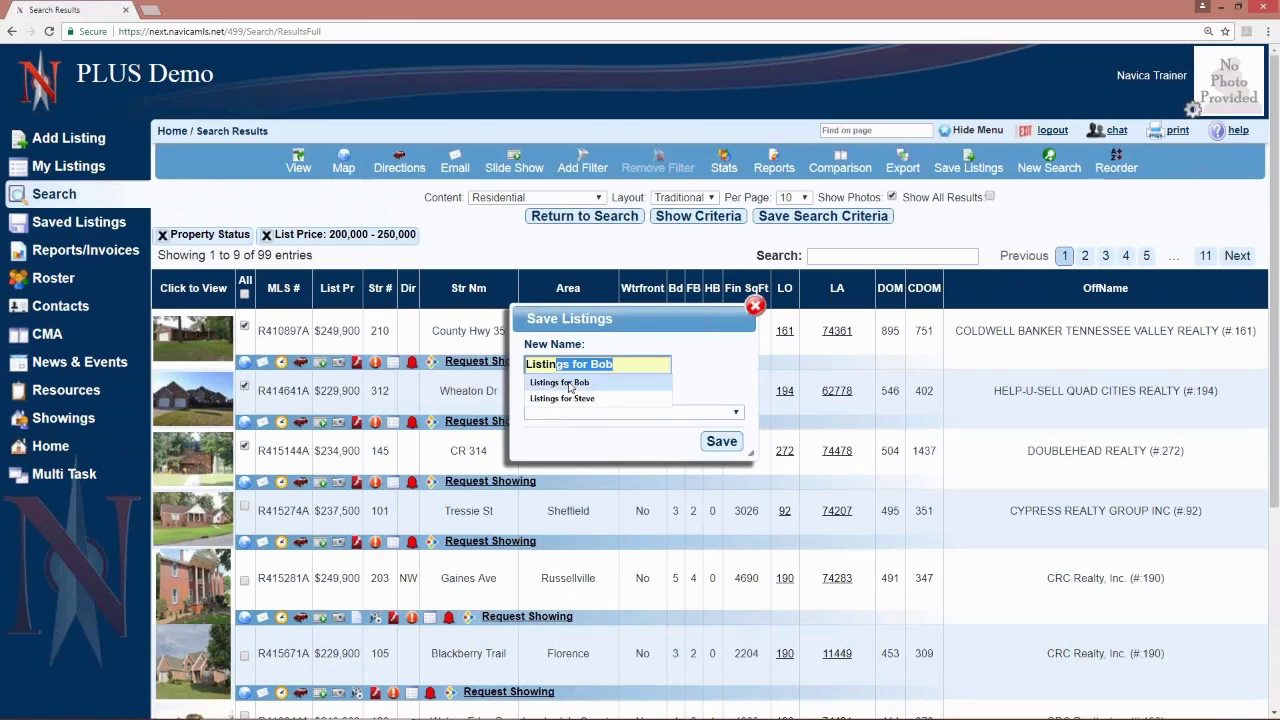
click(560, 382)
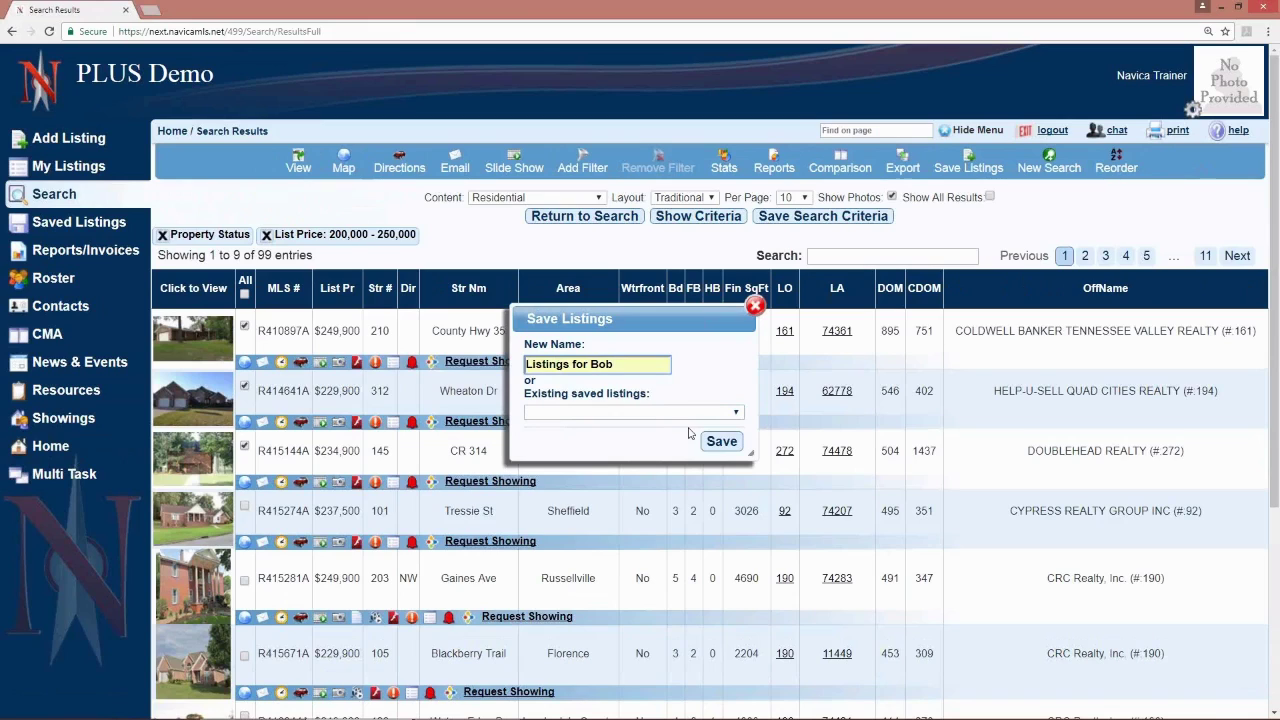
click(721, 441)
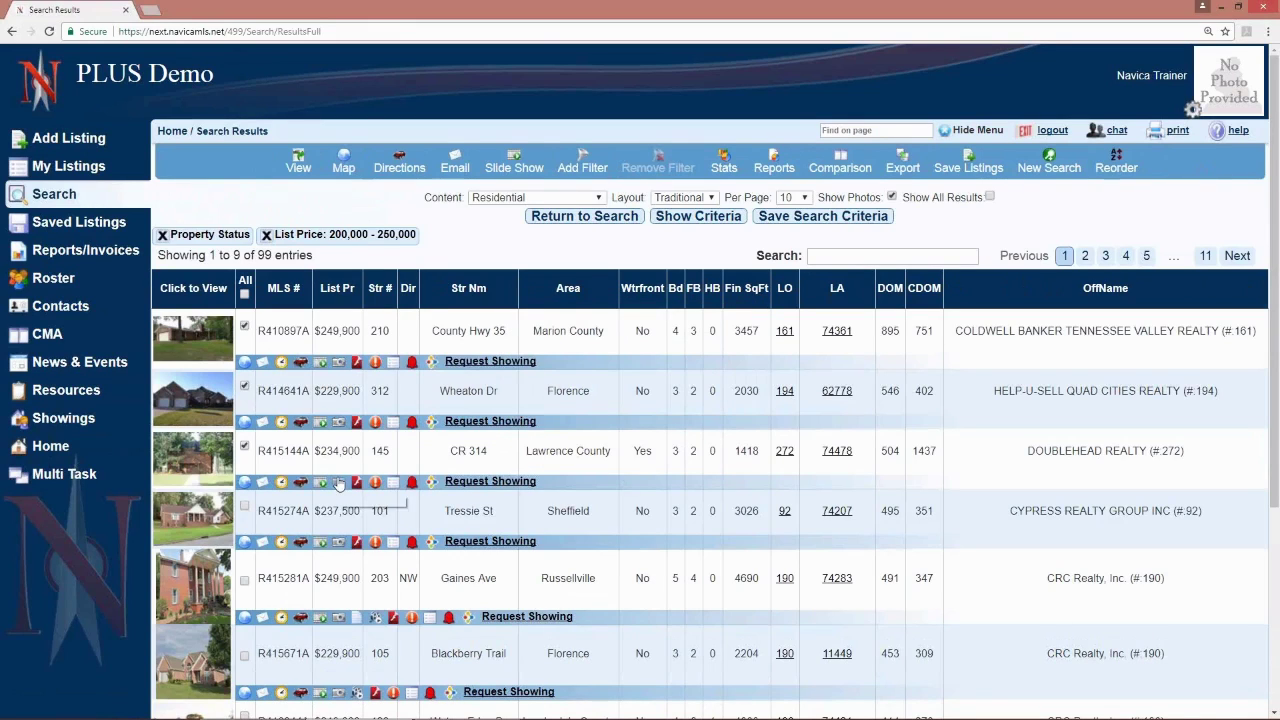
Deselect the first three listings and add R415671A and R416044A to the client's existing saved listings.
scroll(338, 484, down, 1)
click(244, 370)
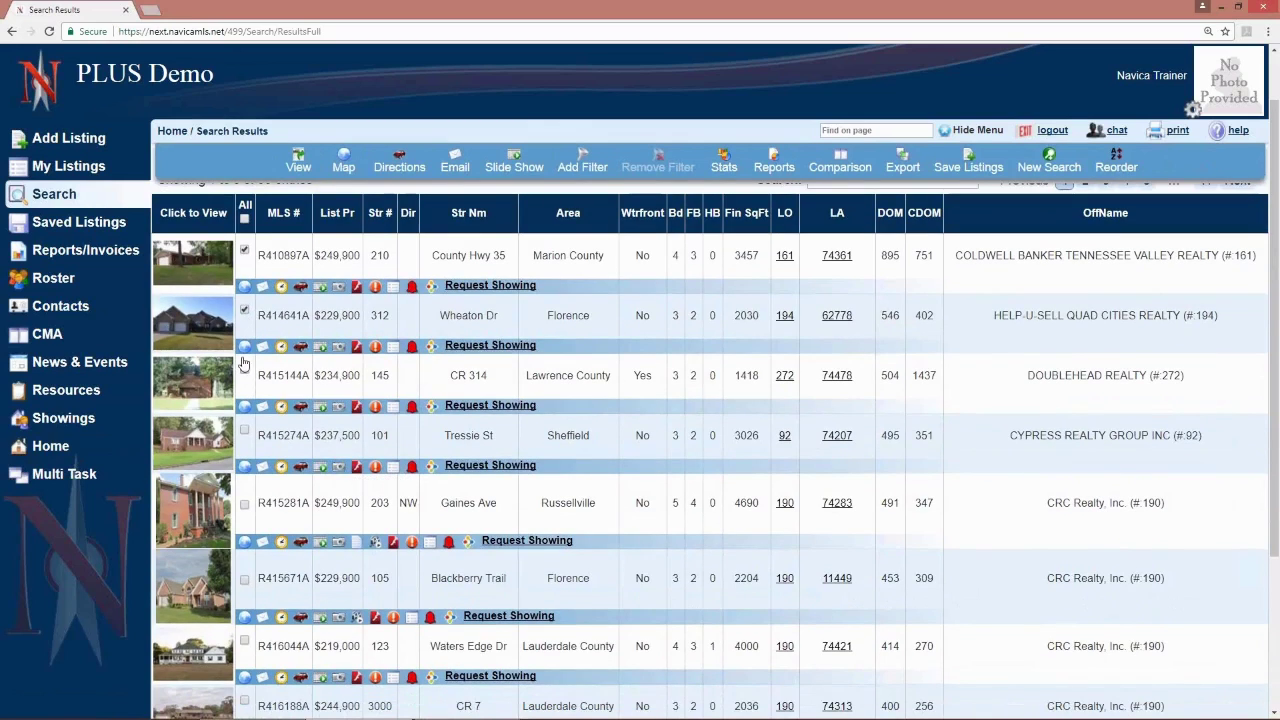
click(245, 311)
click(244, 250)
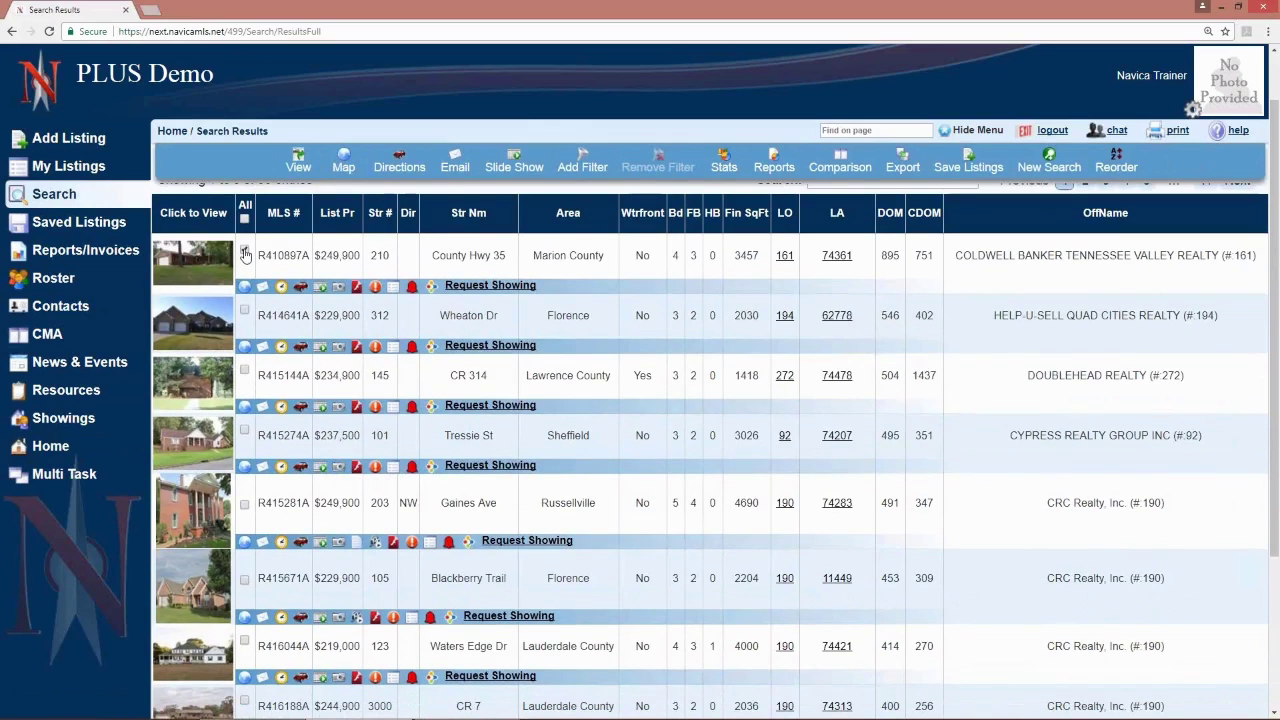
click(244, 581)
click(244, 641)
click(970, 167)
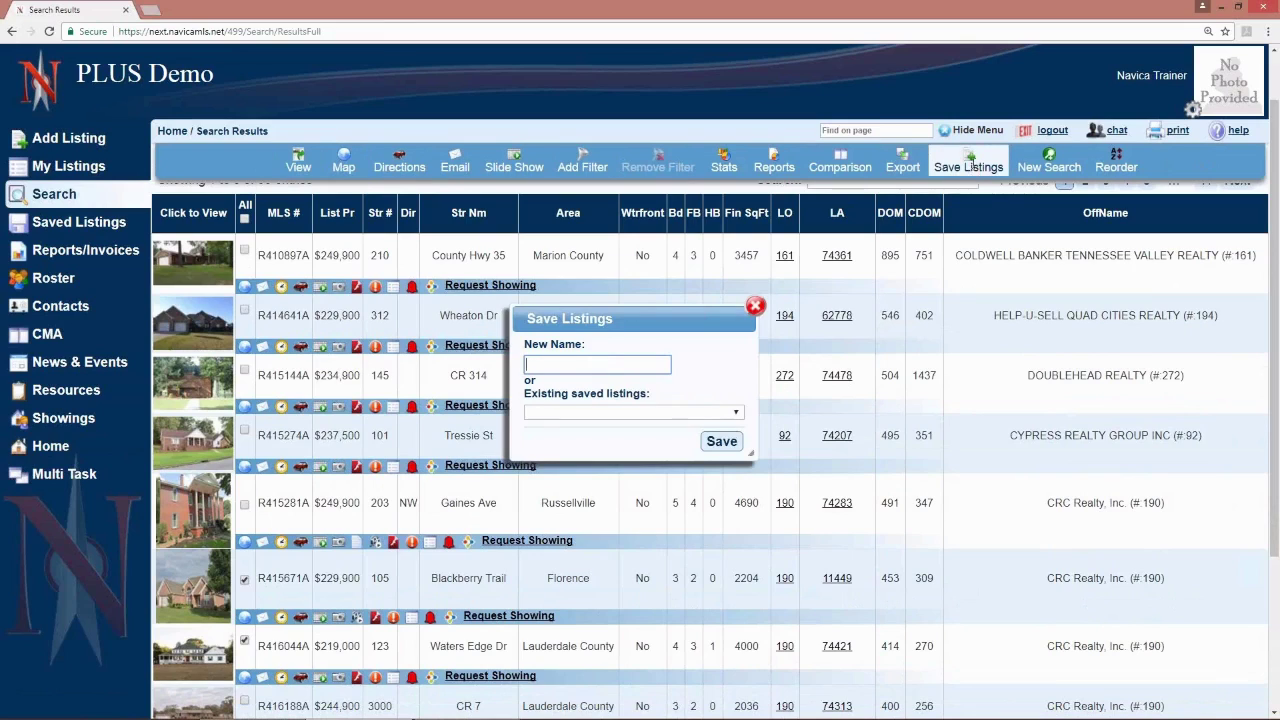
click(676, 412)
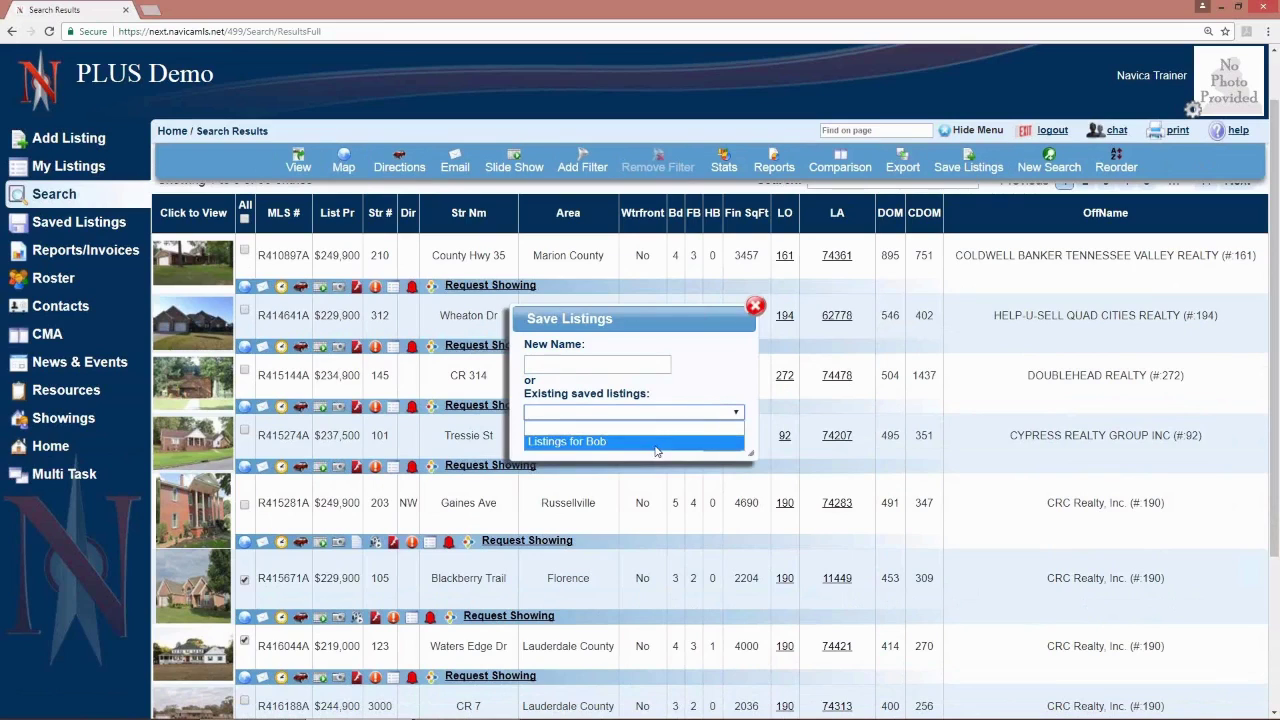
click(660, 441)
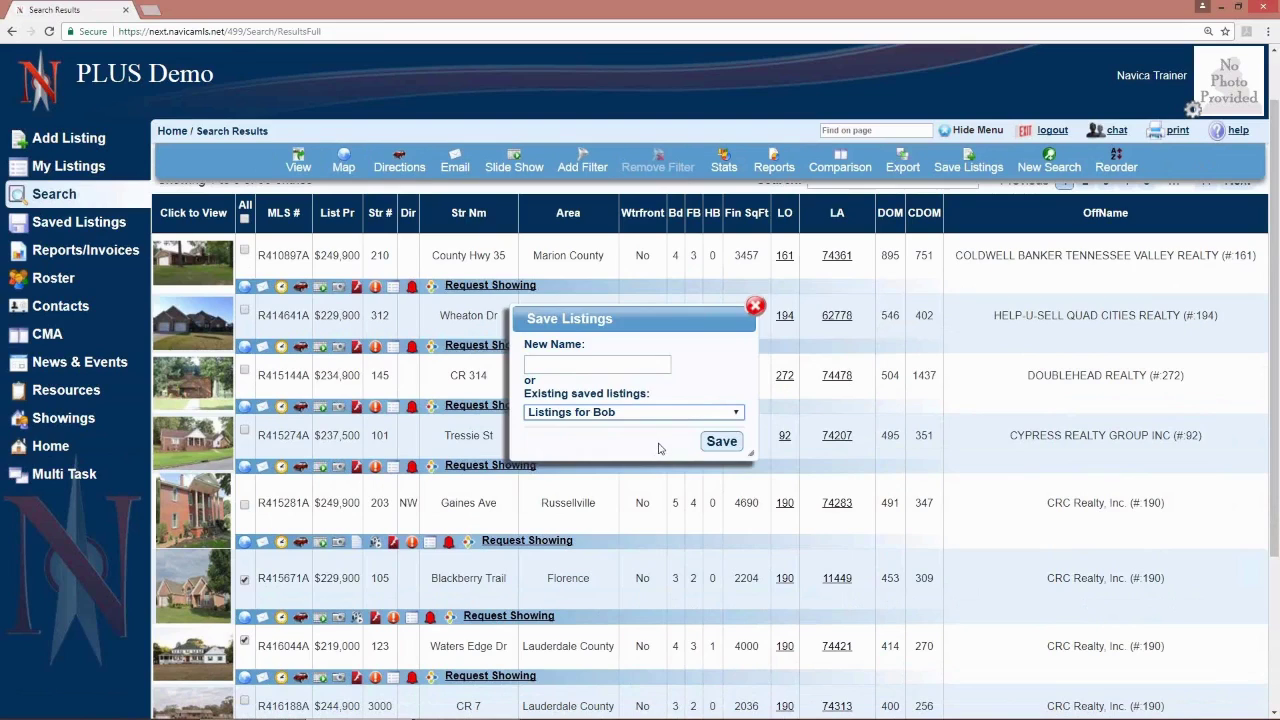
click(722, 446)
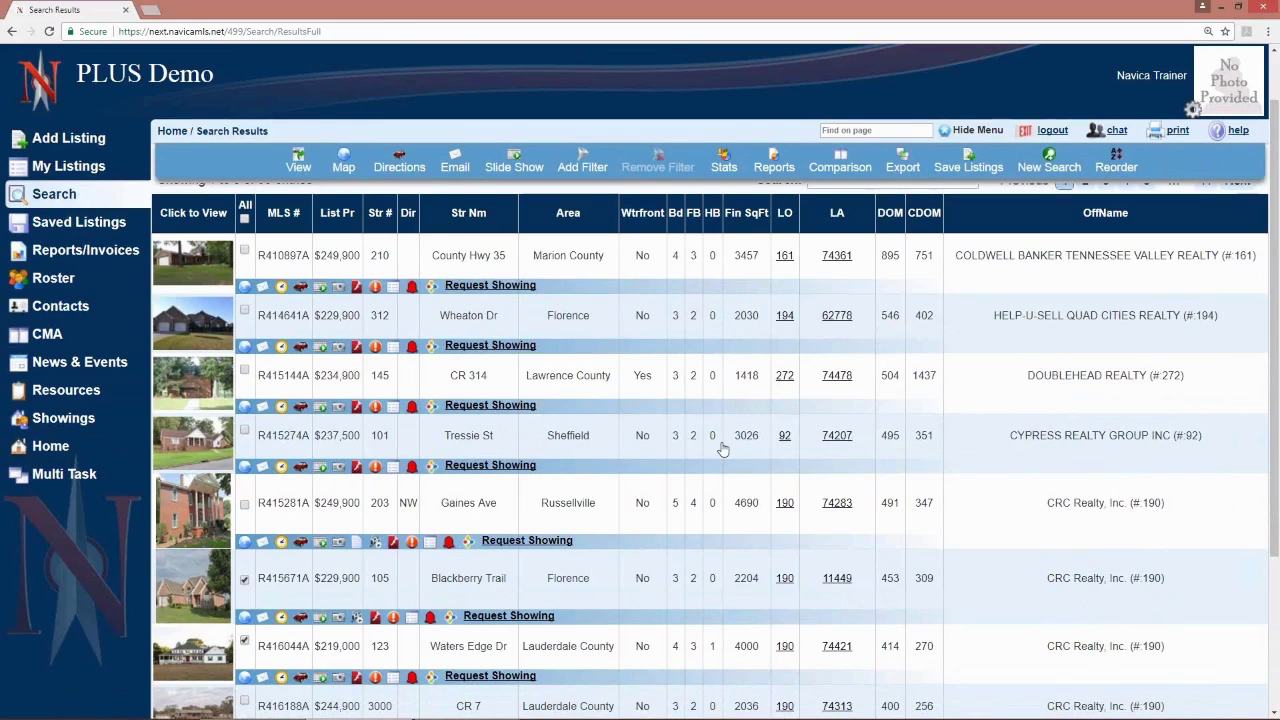
Open the client's saved listings and remove listing R416044A from them.
click(48, 228)
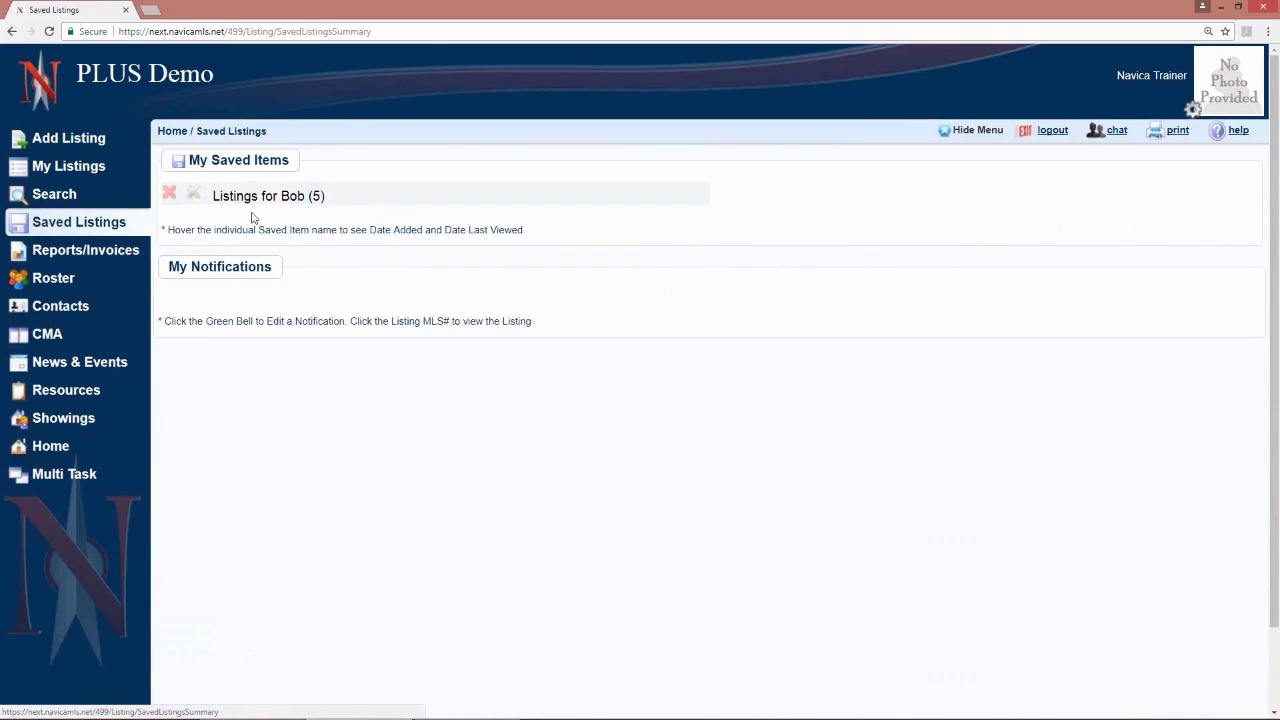
mouse_move(270, 204)
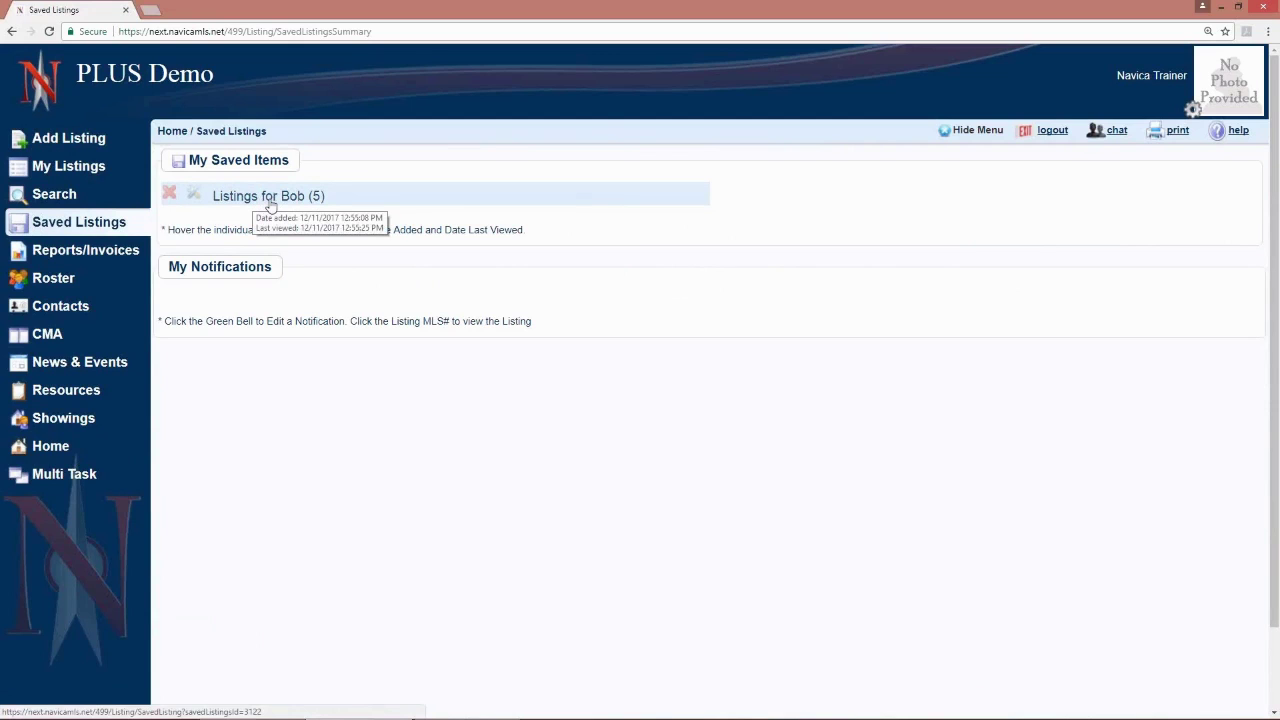
click(270, 202)
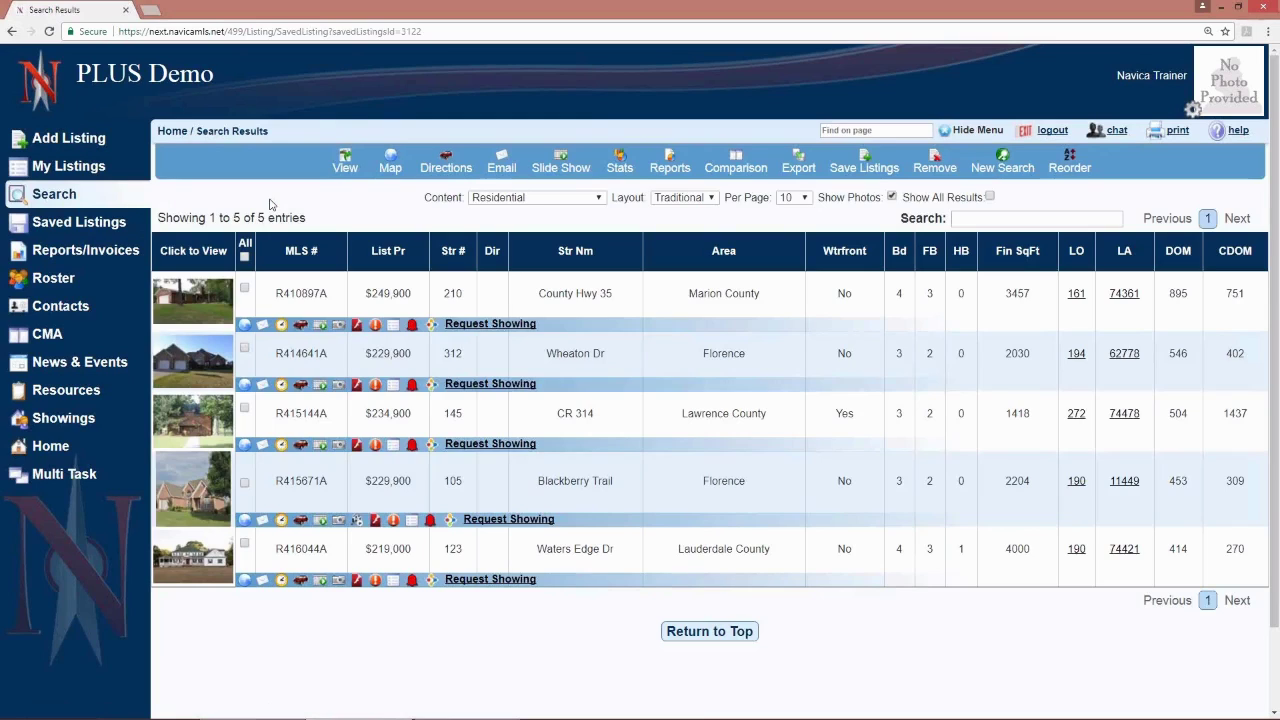
click(243, 546)
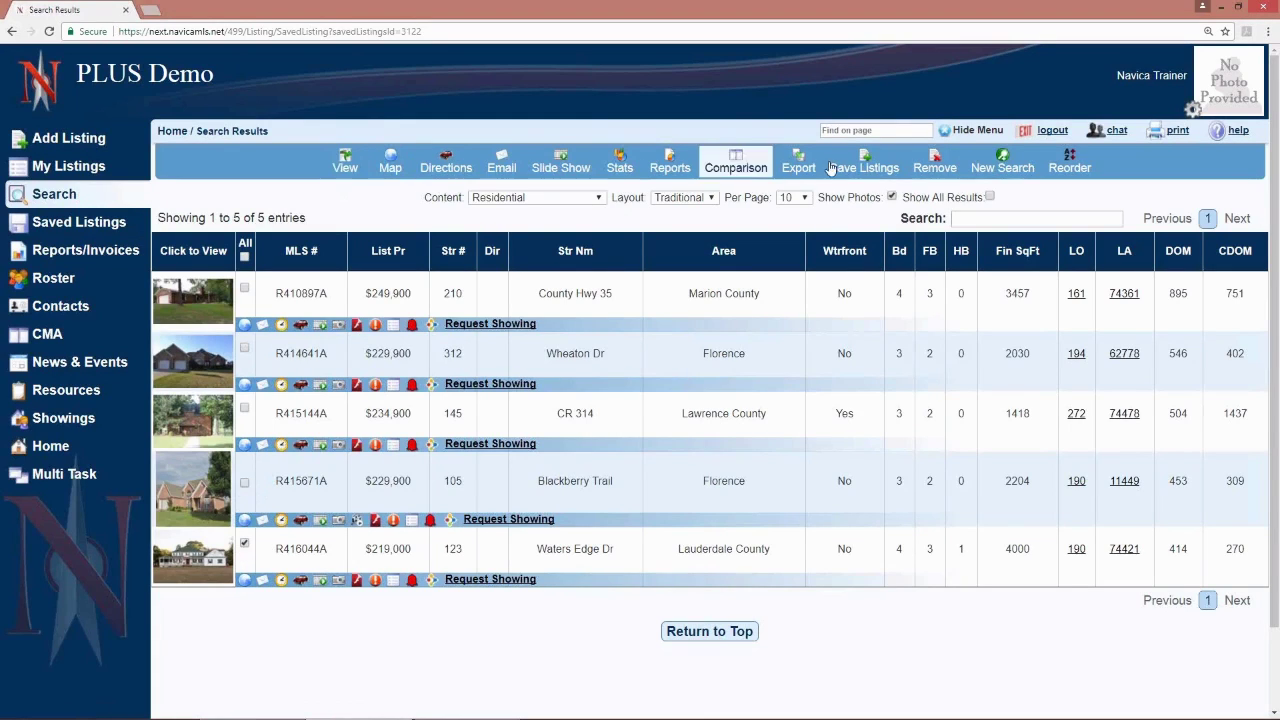
click(934, 167)
click(766, 418)
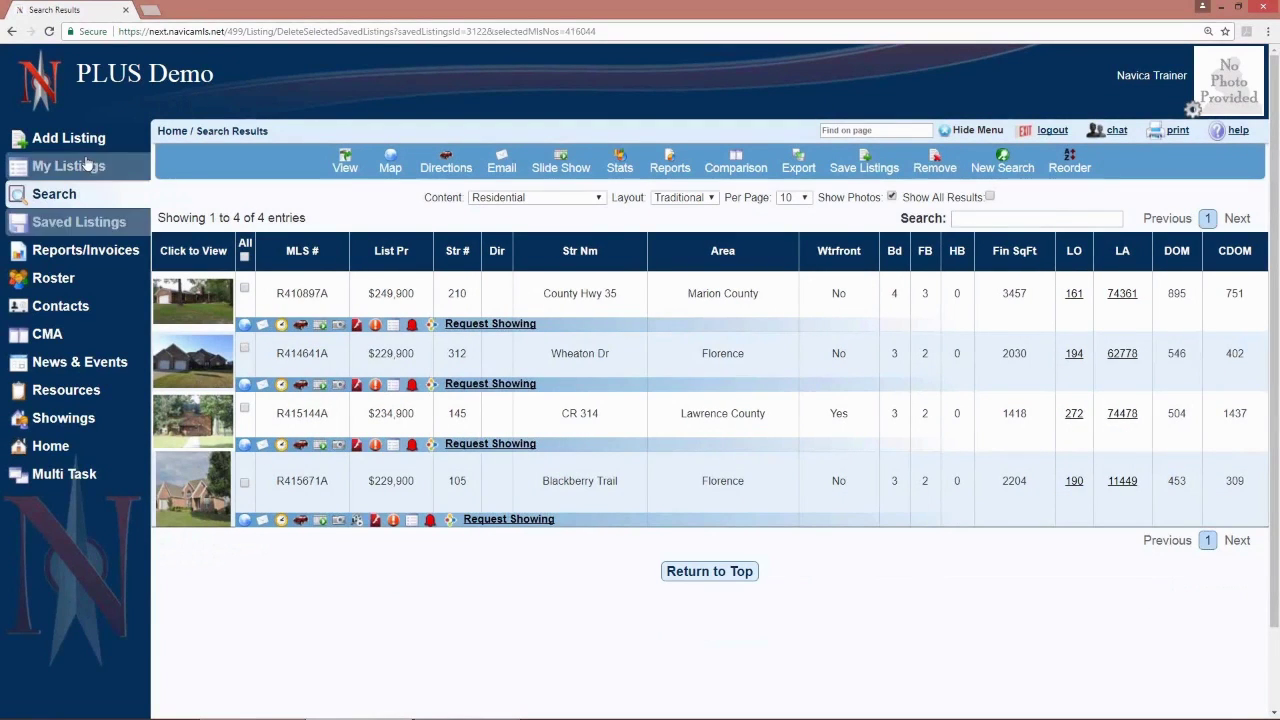
Create an email notification for saved listing R410897A, with an agent comment that the client wants to know if price changes.
click(62, 224)
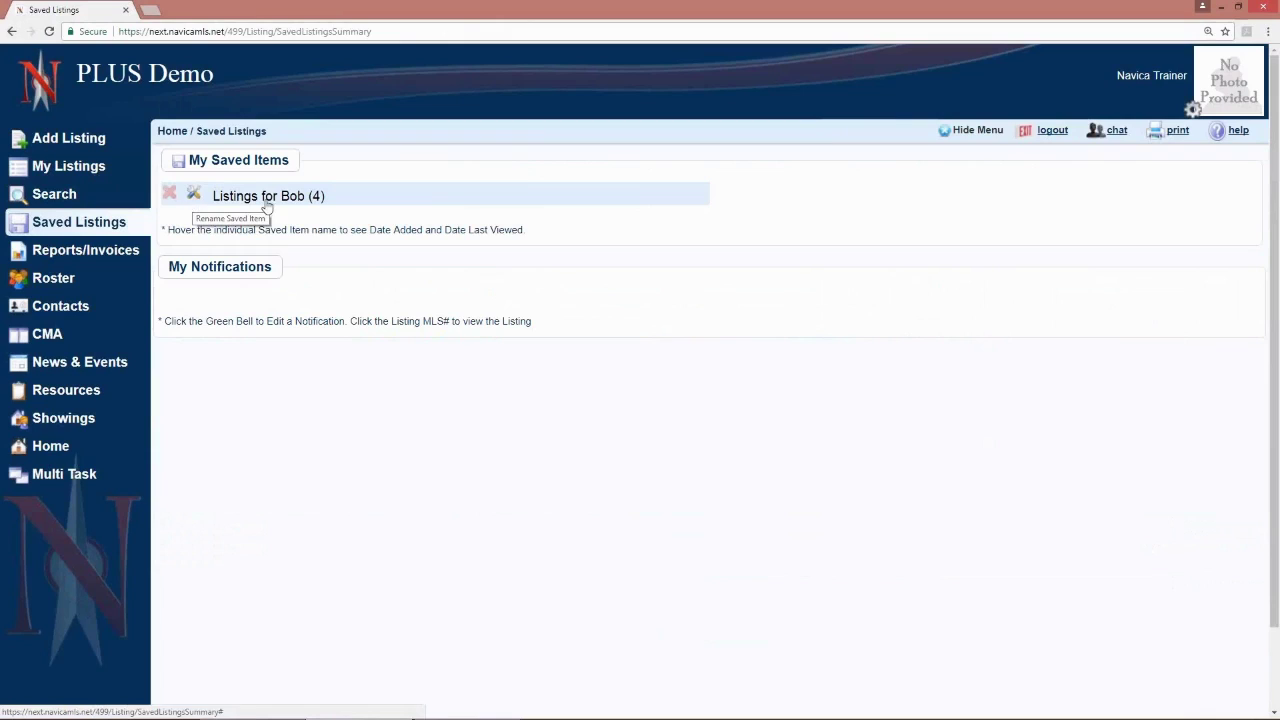
mouse_move(316, 199)
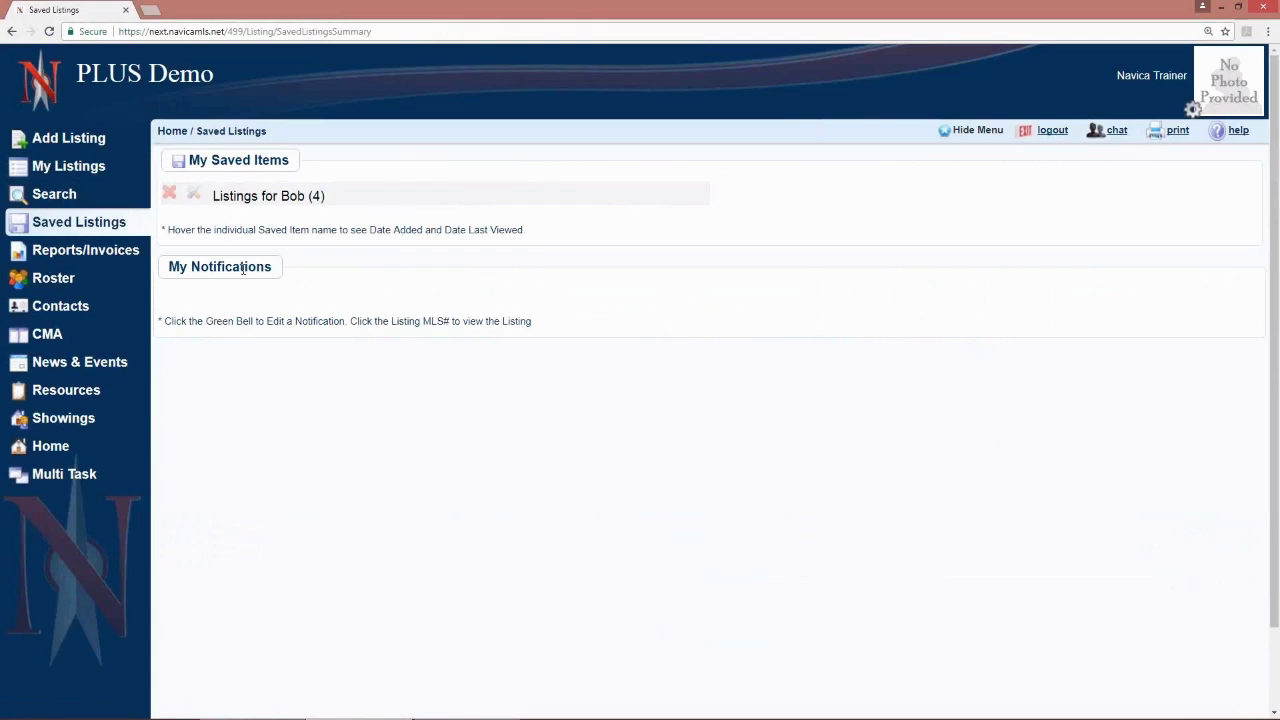
click(278, 197)
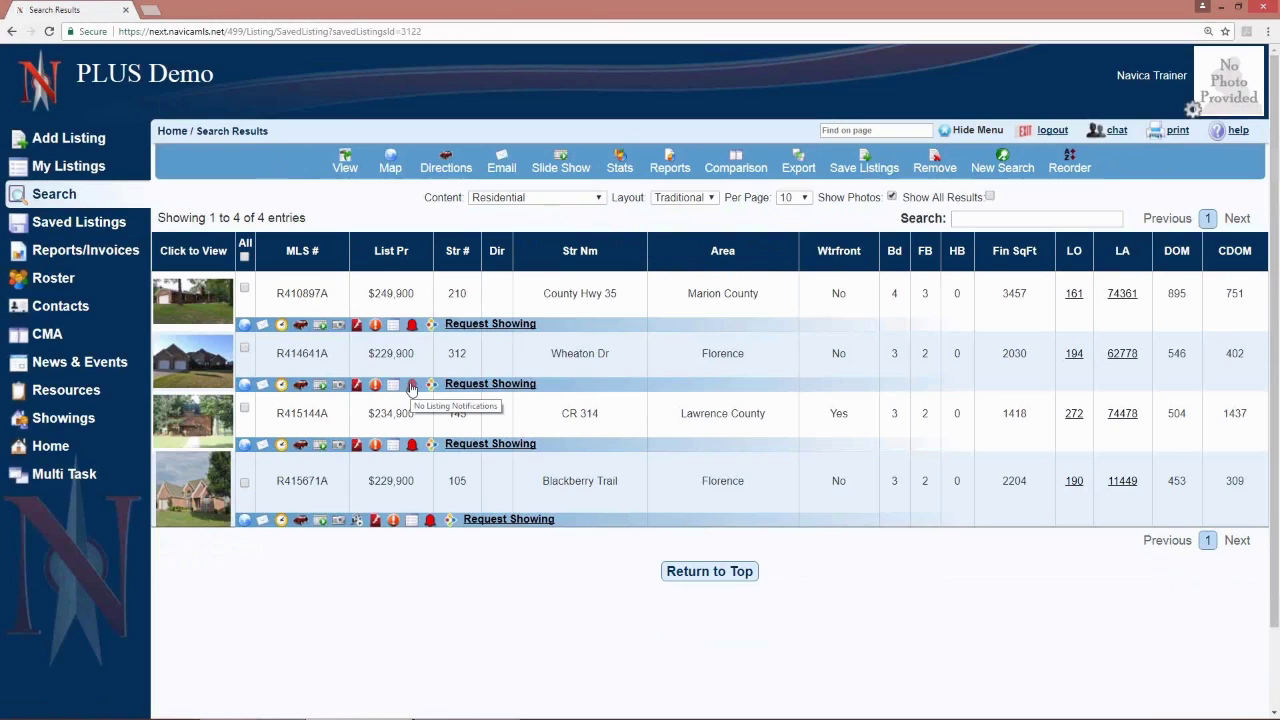
click(411, 326)
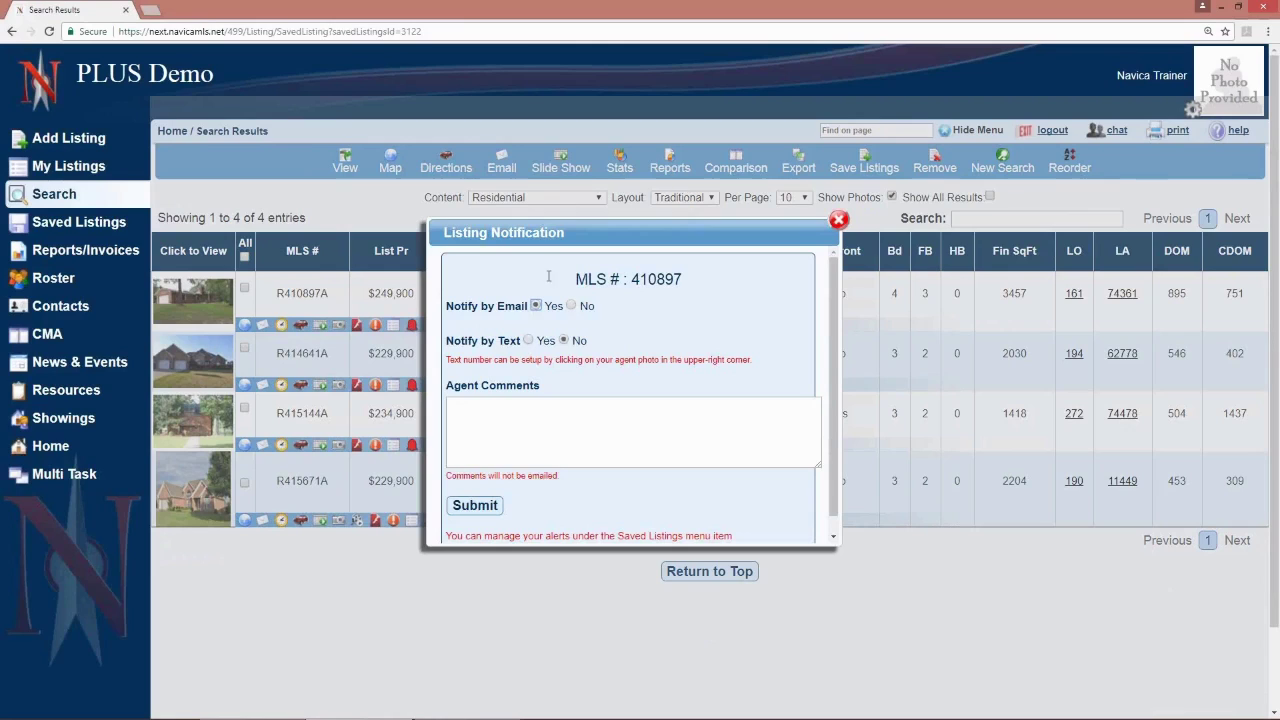
click(509, 420)
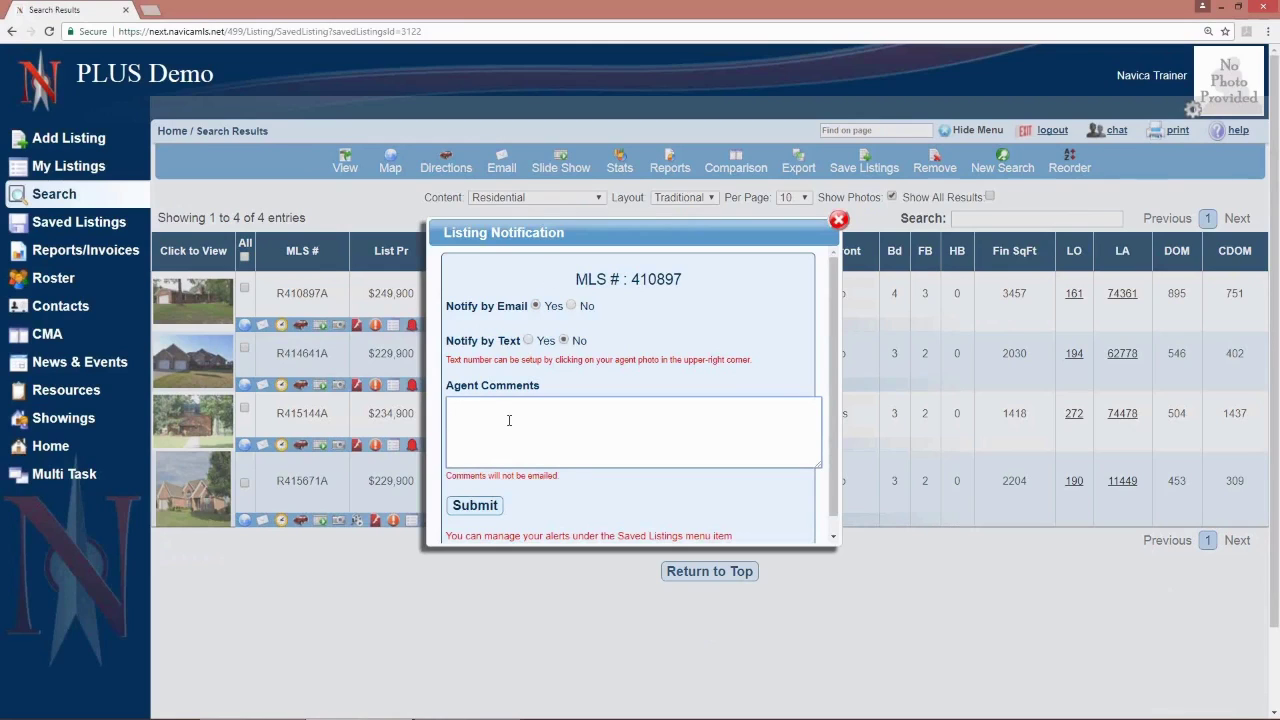
text(John wants to know if price changes)
scroll(518, 467, down, 1)
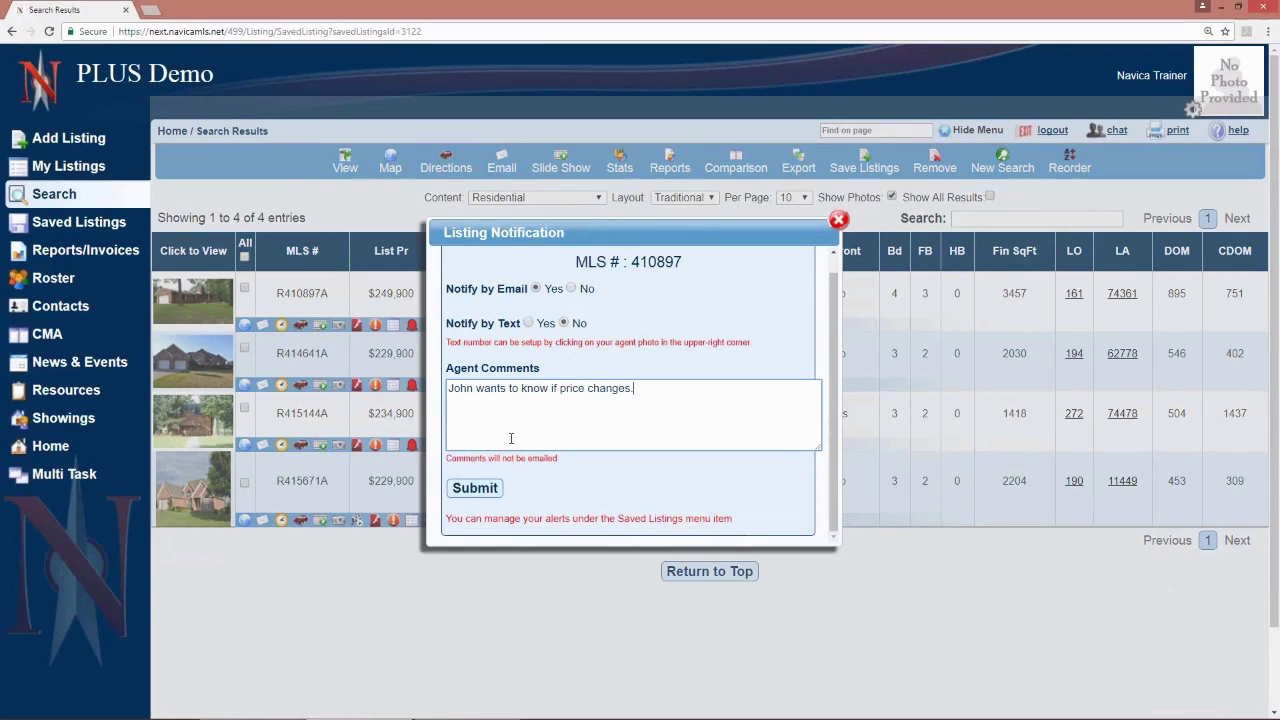
click(474, 488)
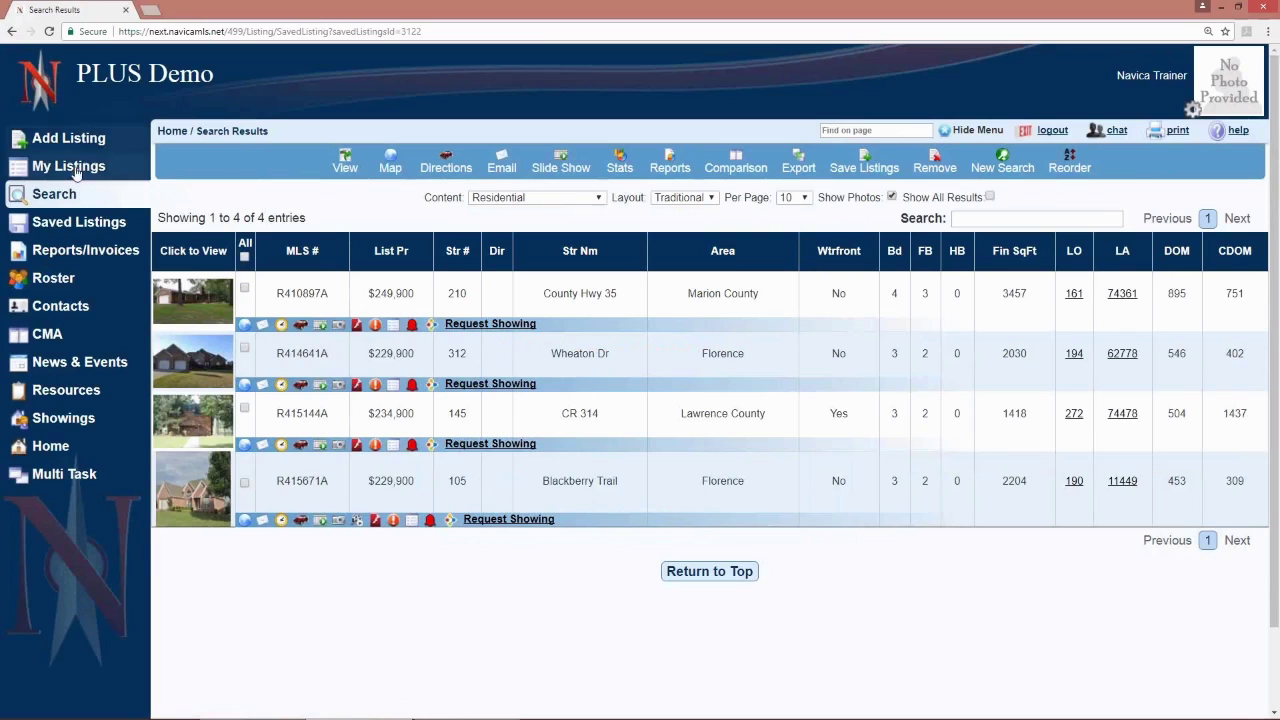
Review the comment and settings of the notification for listing 410897 in the saved listings area.
click(78, 222)
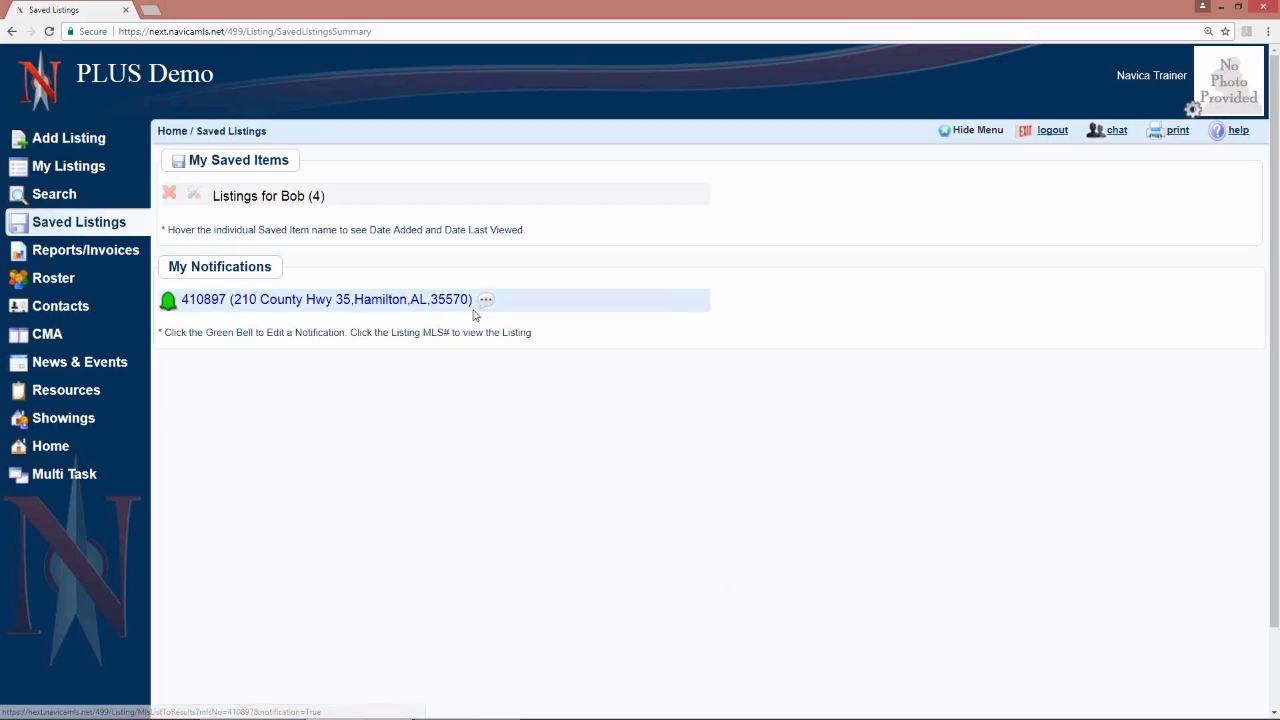
mouse_move(488, 310)
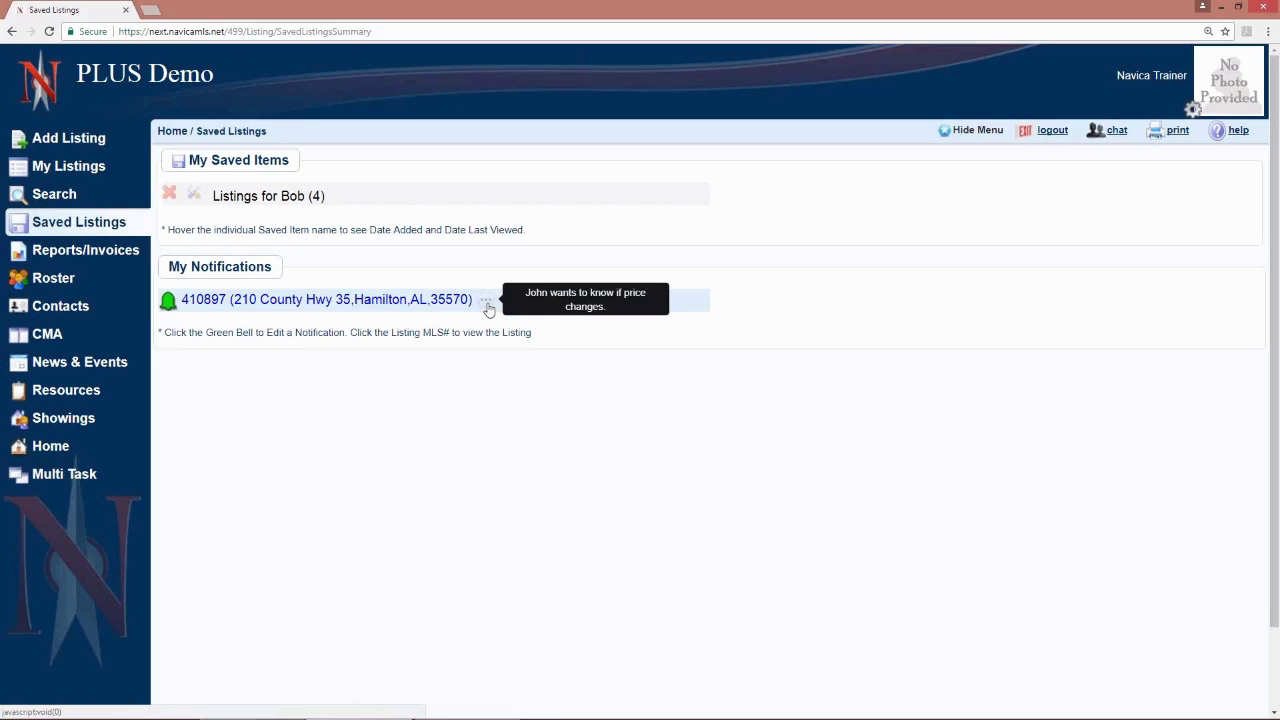
click(167, 302)
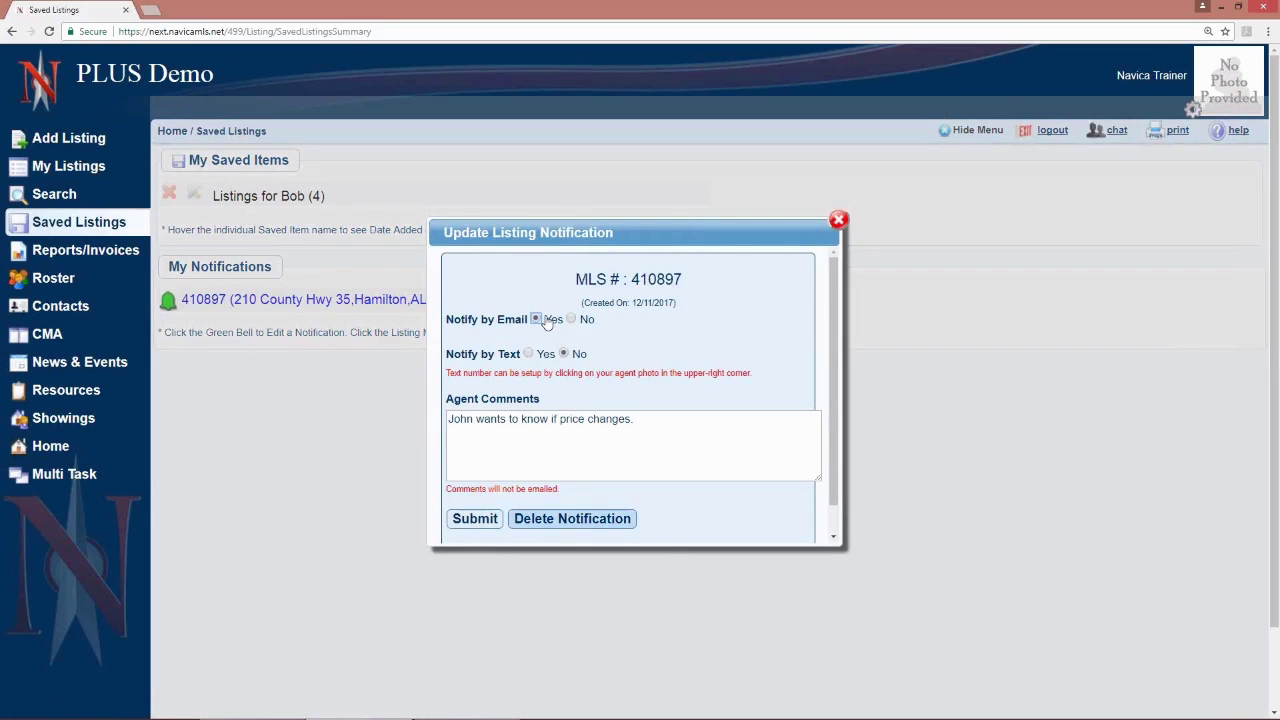
key(Escape)
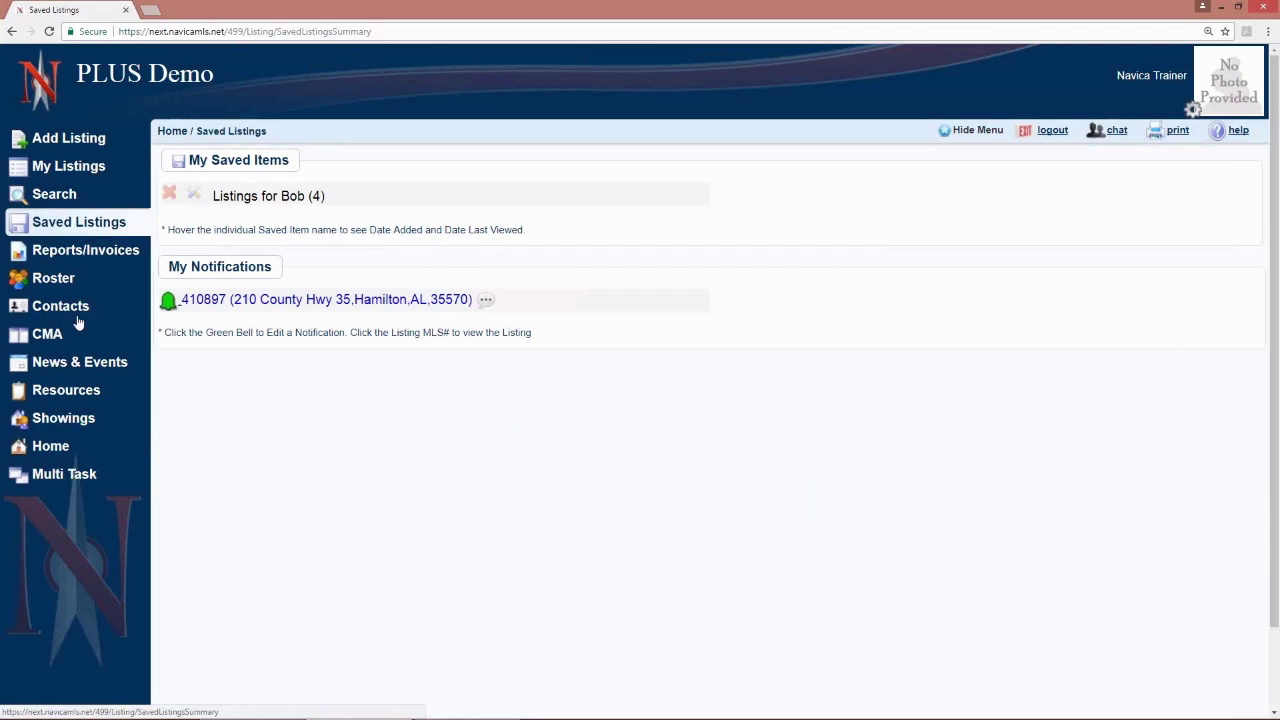
Start a new residential search and set its listing office criterion to RENAISSANCE REALTY.
click(42, 455)
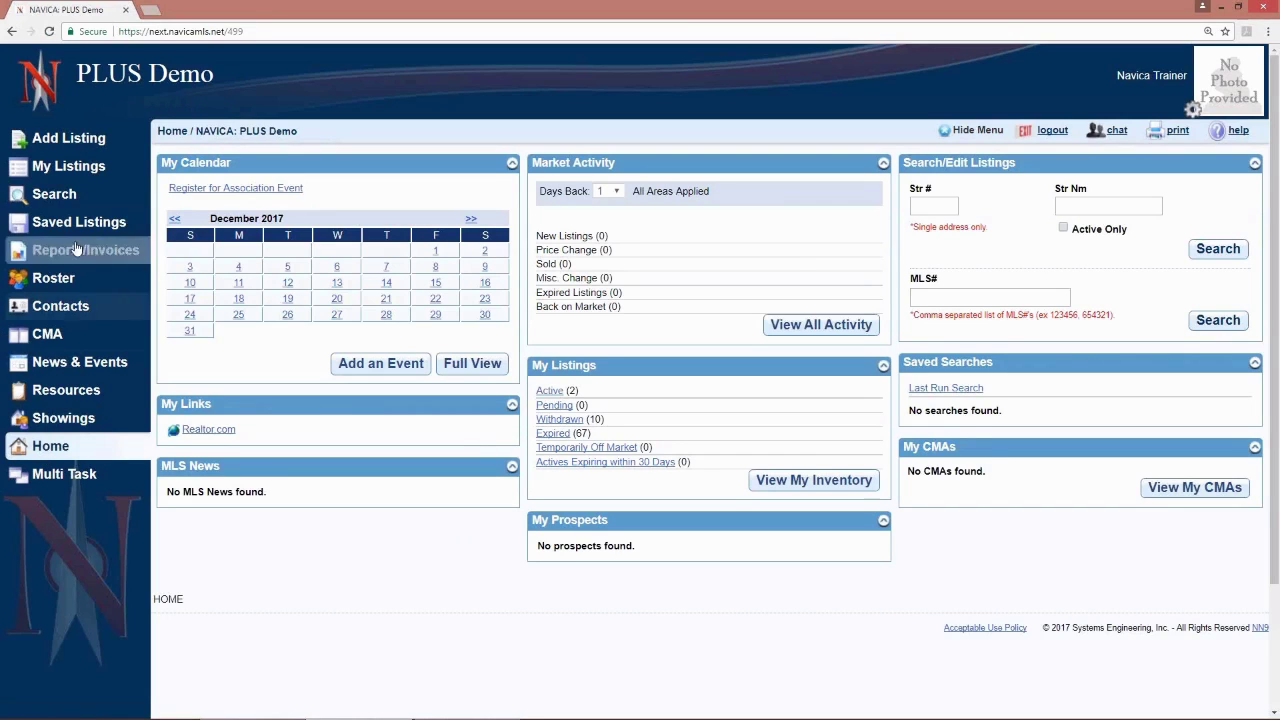
click(54, 194)
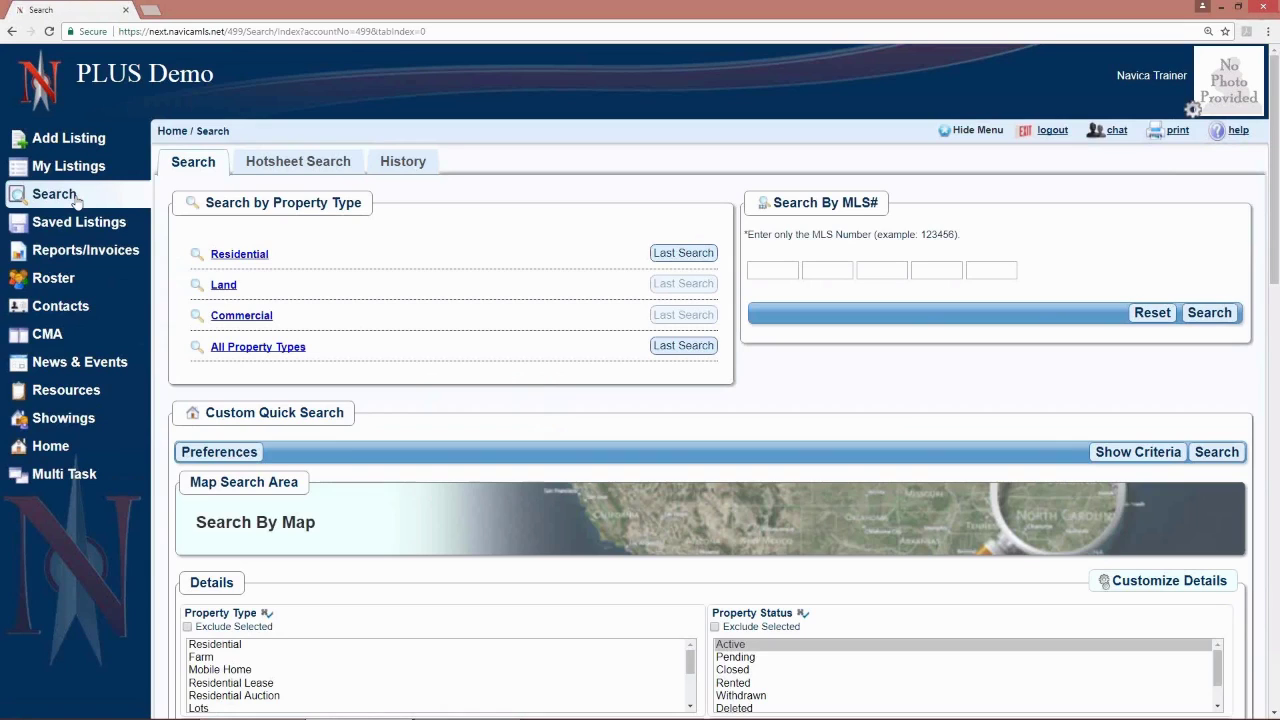
click(248, 251)
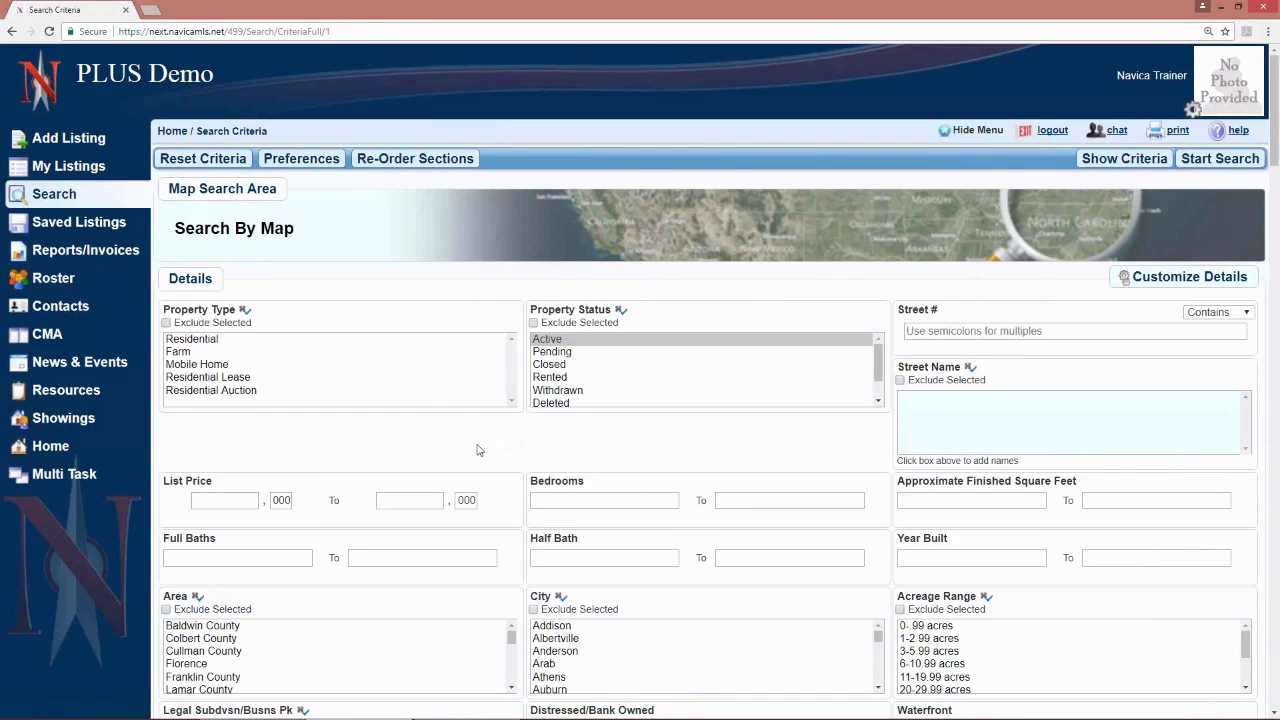
scroll(477, 450, down, 4)
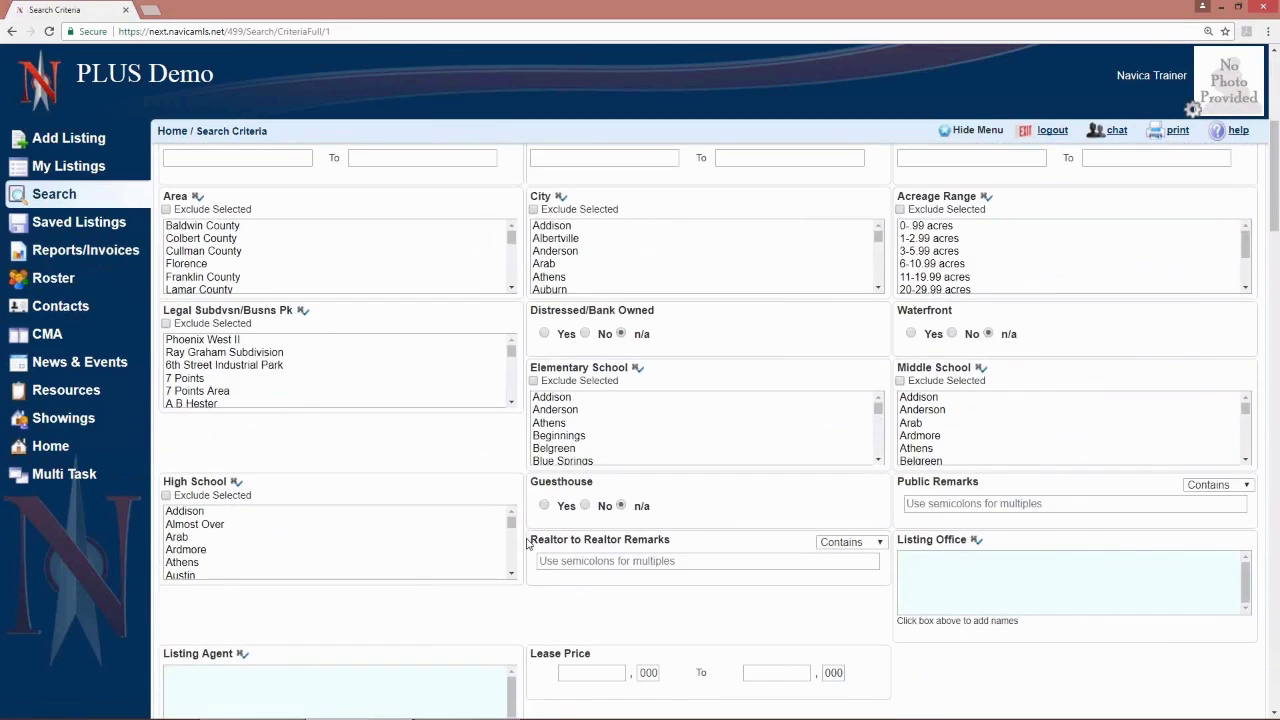
scroll(528, 543, down, 1)
scroll(528, 543, down, 1)
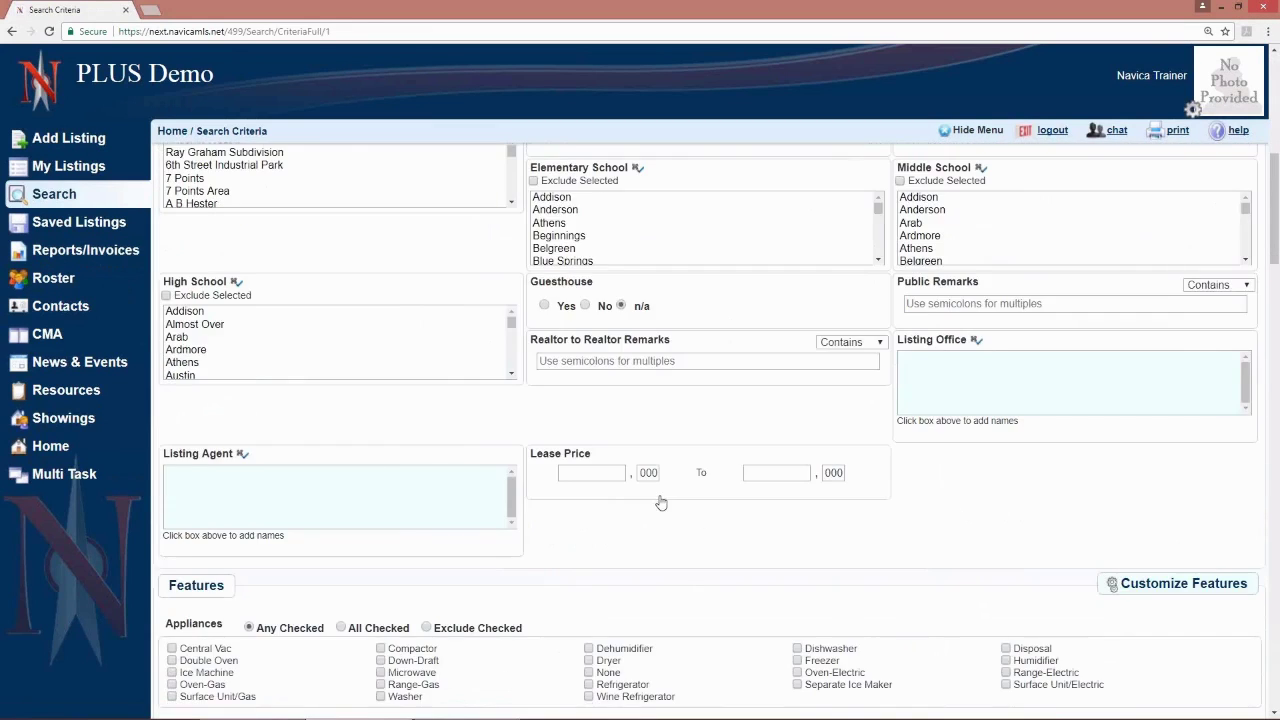
click(953, 377)
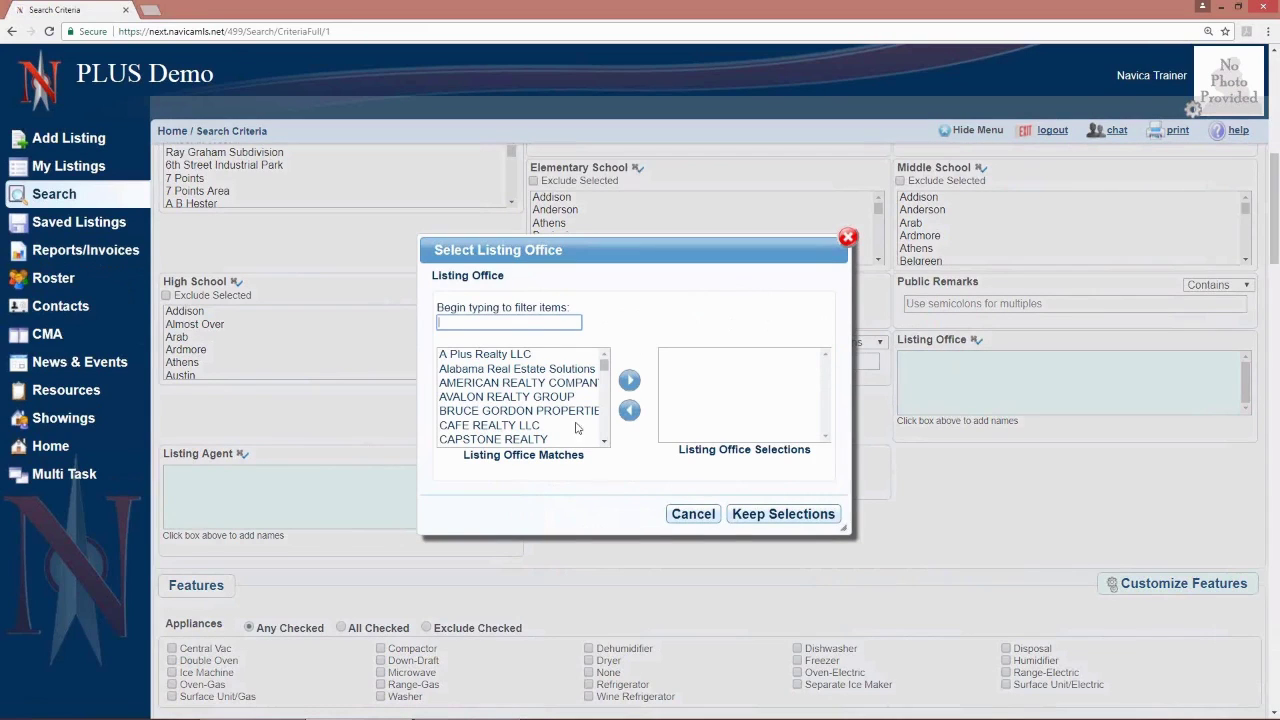
text(re)
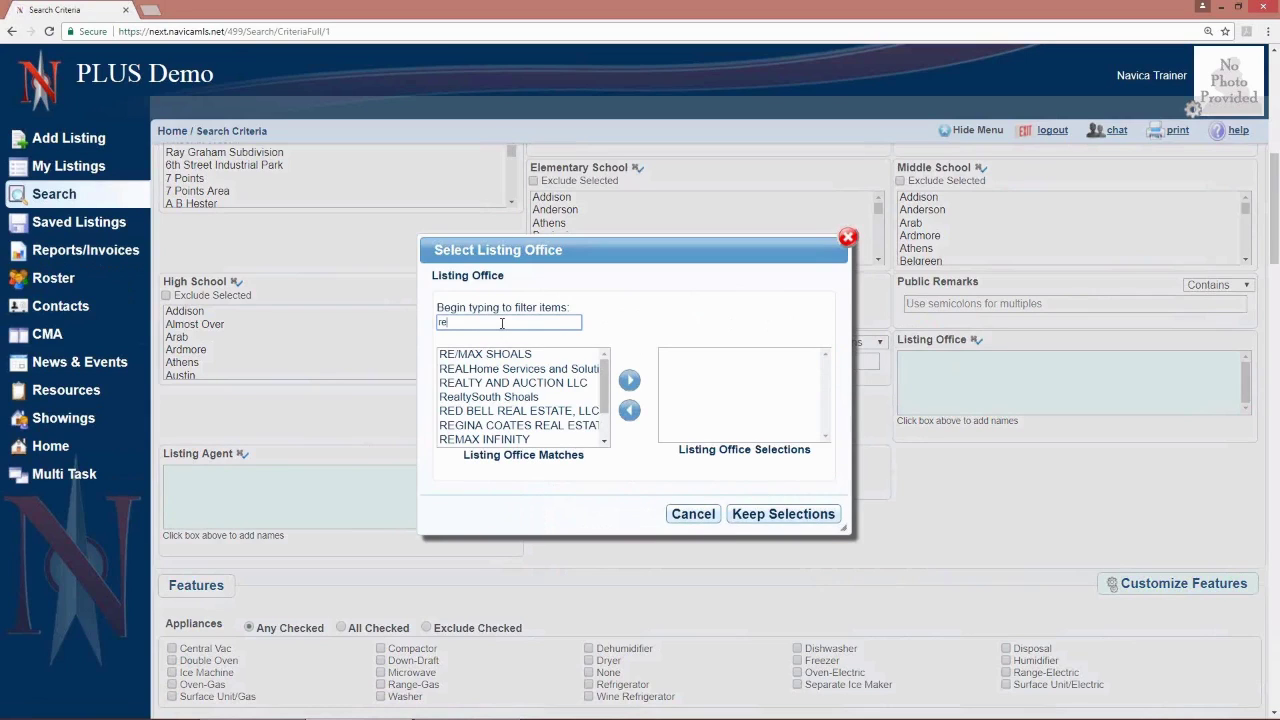
text(n)
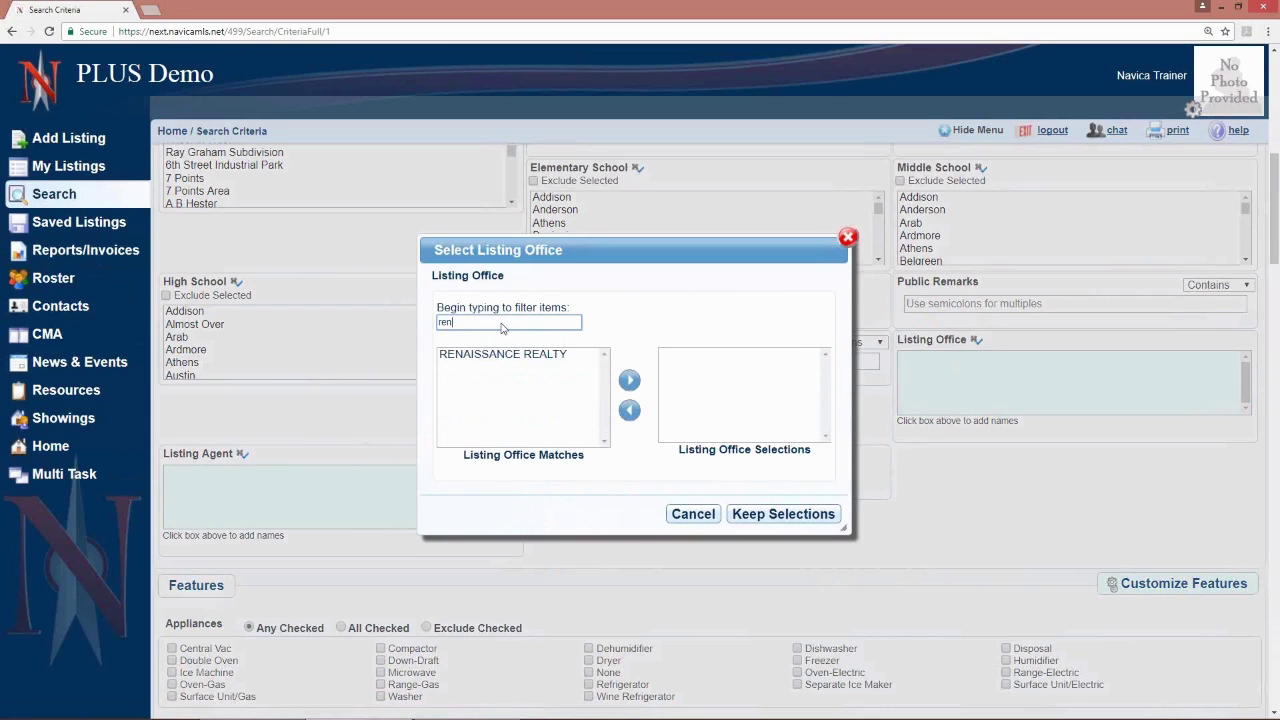
key(Return)
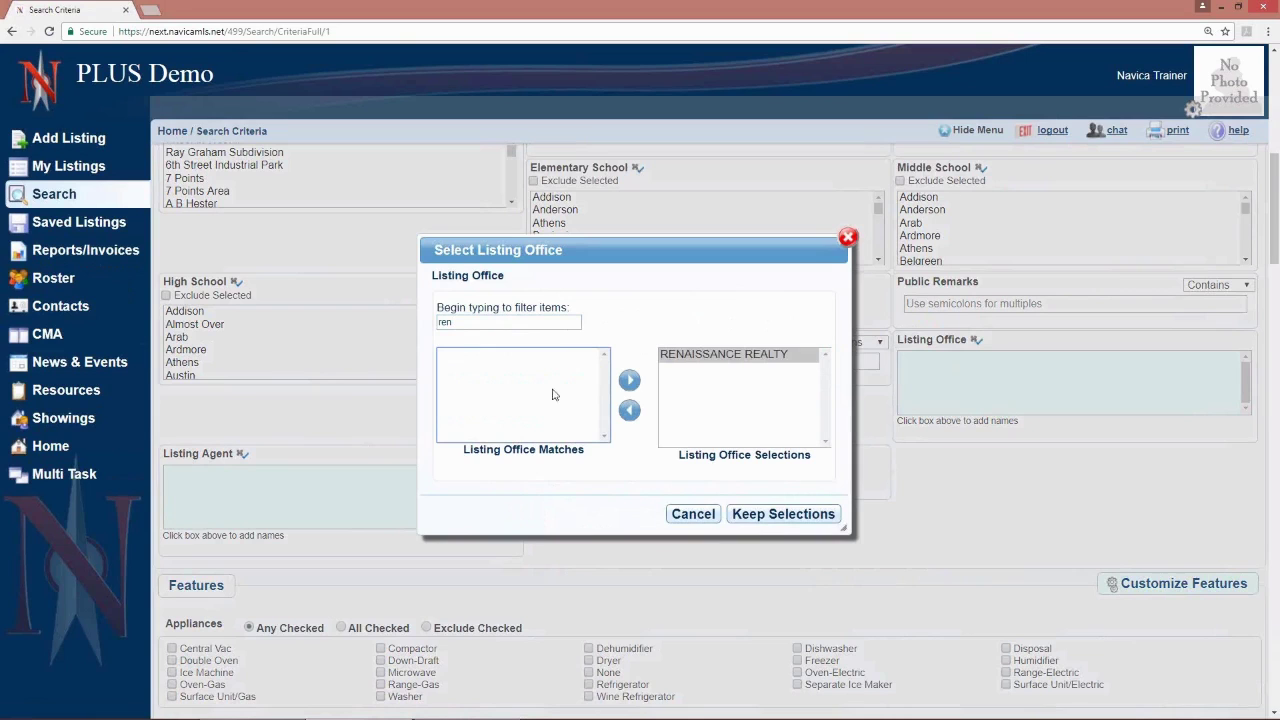
click(779, 521)
Run the residential search for active listings of the selected office and check the number of entries.
scroll(1193, 498, up, 6)
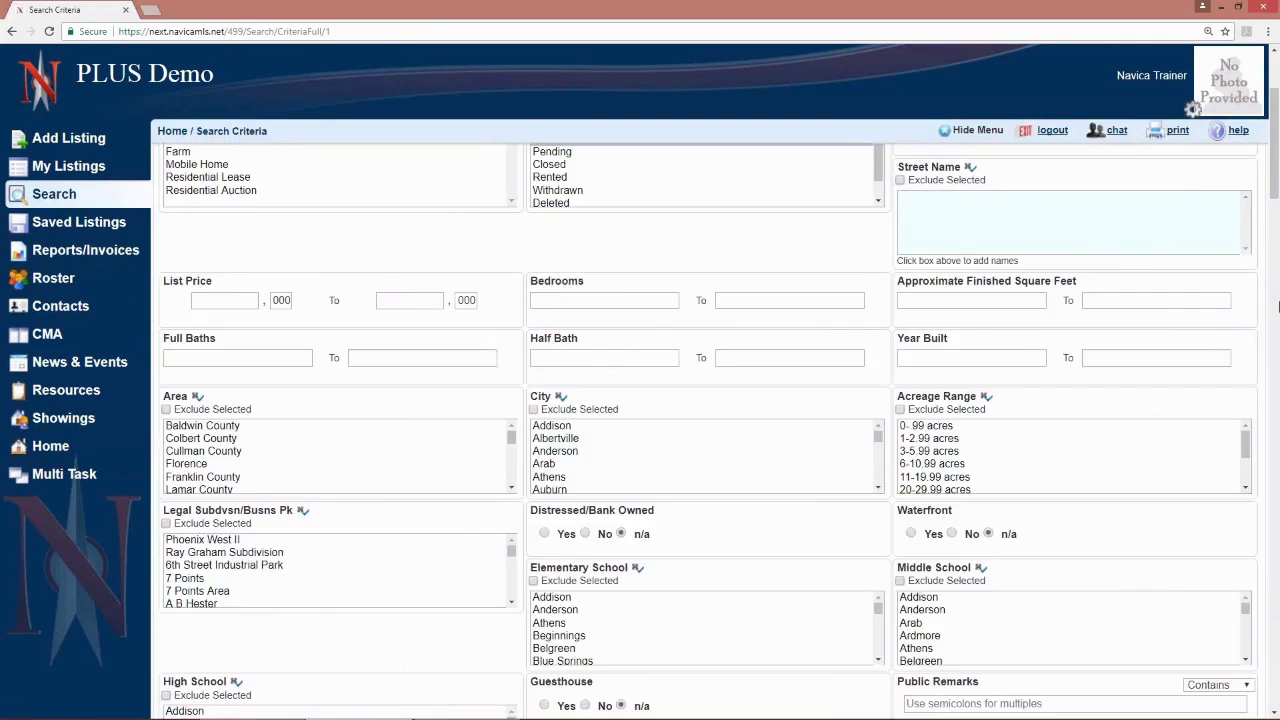
click(1219, 160)
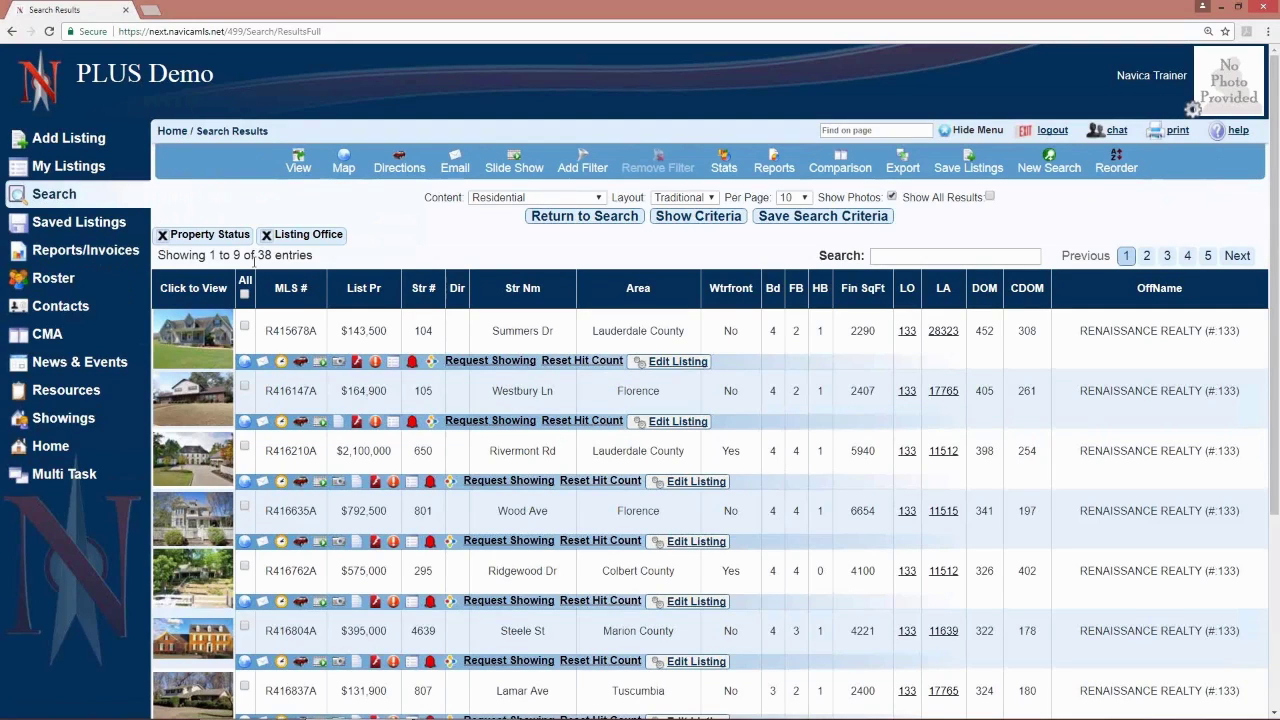
drag(255, 258, 257, 264)
click(376, 260)
Save the search criteria to My Saved Searches under the name "My Office Res / Active".
click(845, 216)
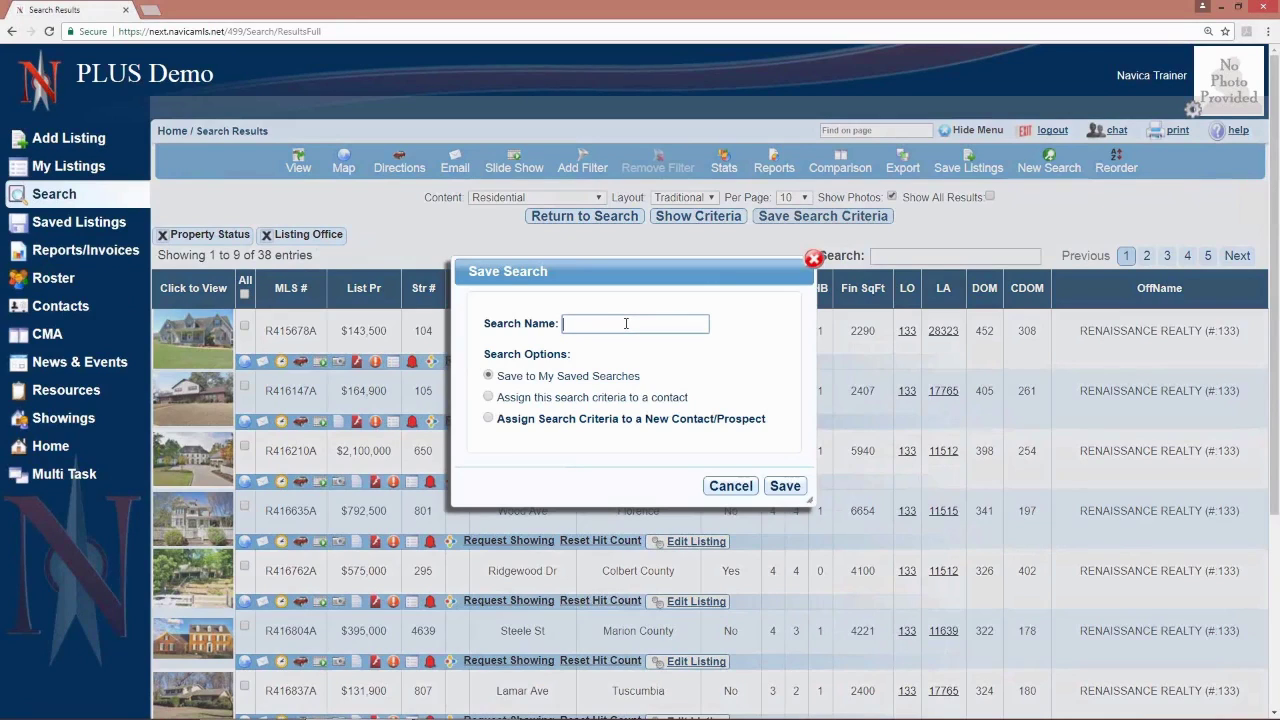
text(My Office Res / Active)
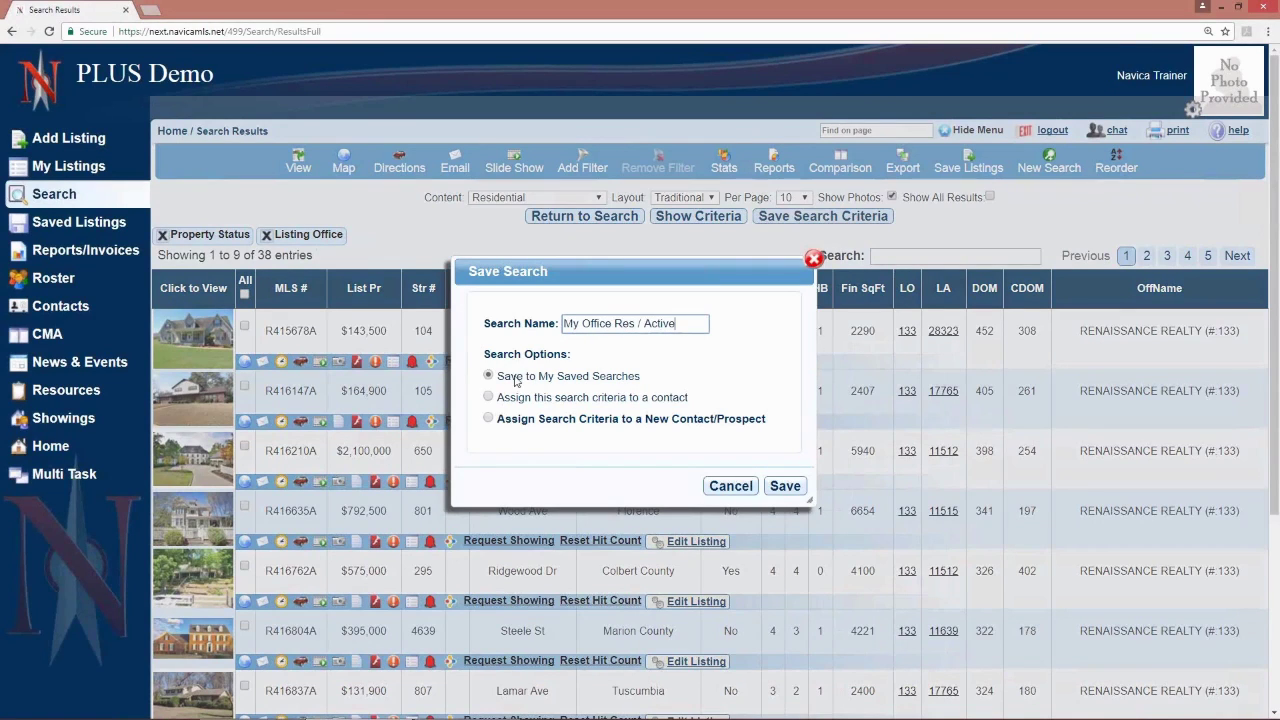
drag(502, 378, 639, 383)
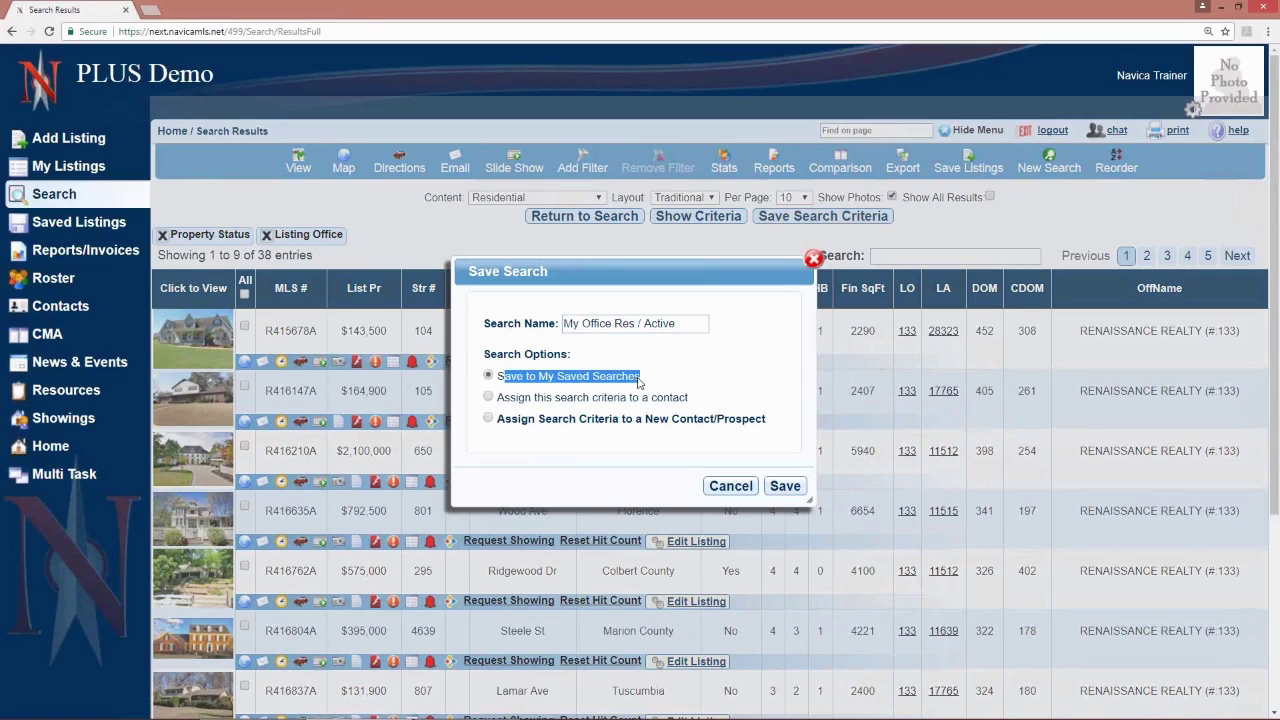
click(708, 377)
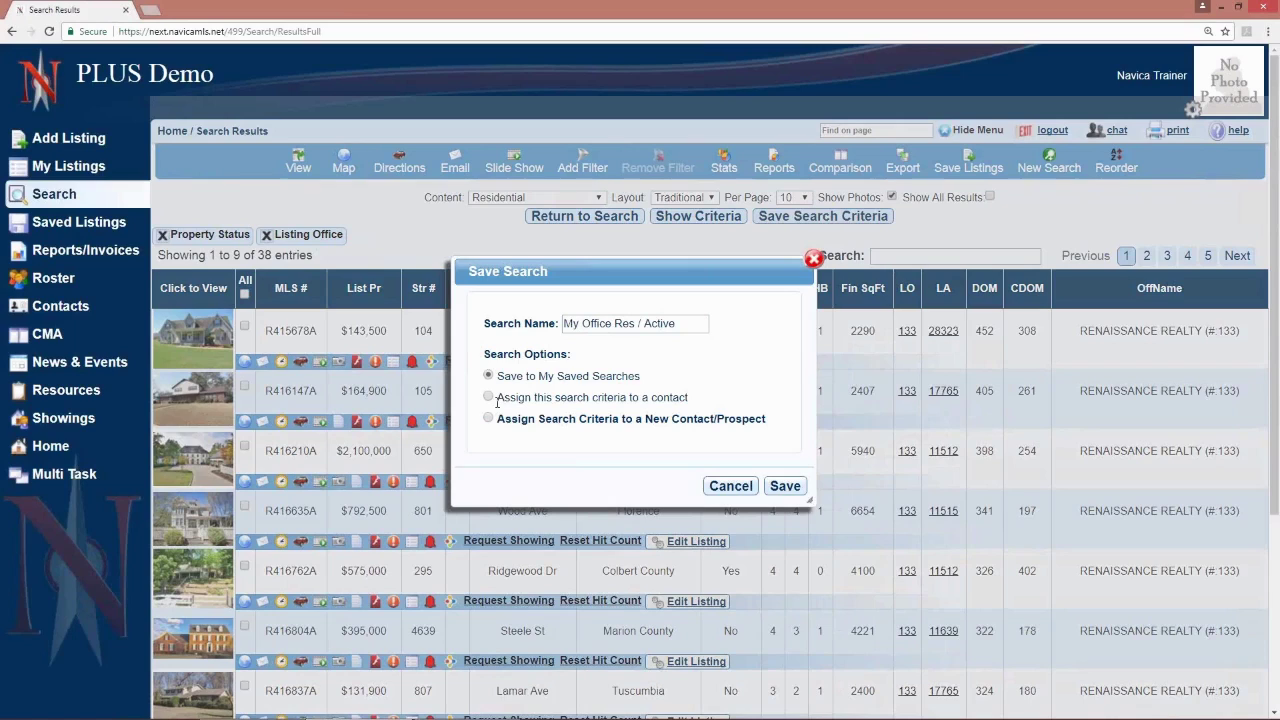
drag(497, 402, 694, 409)
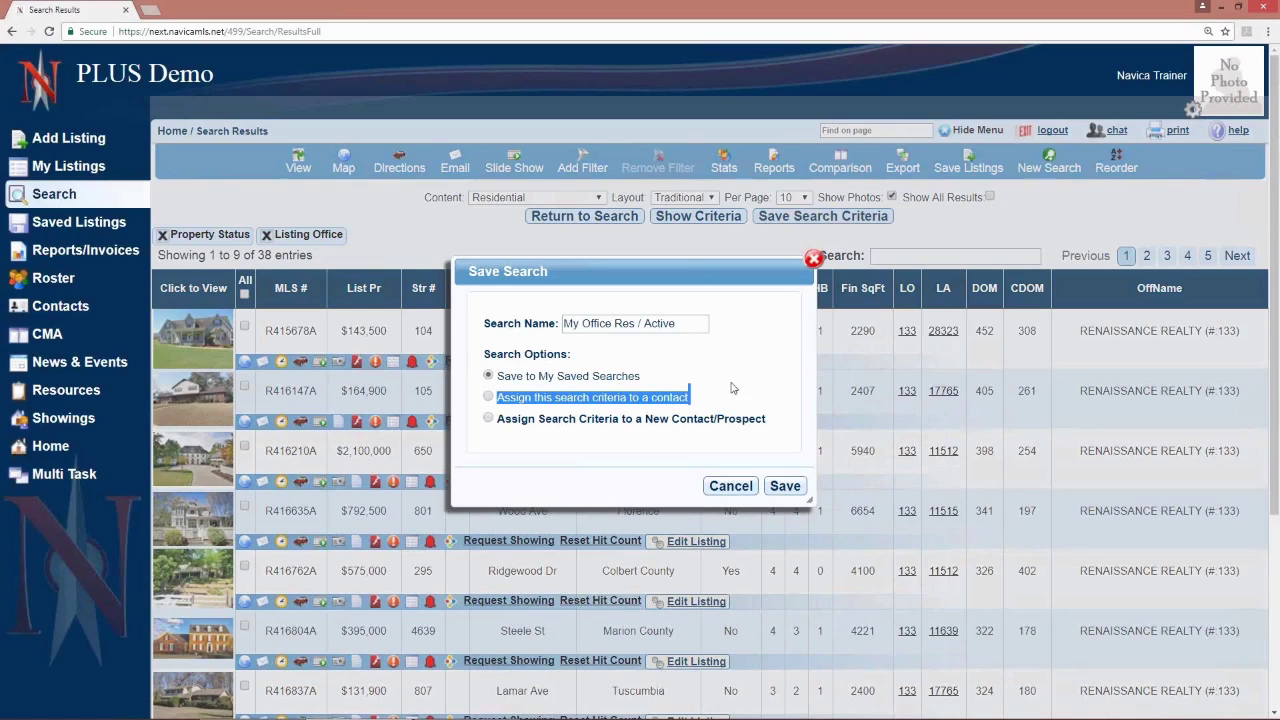
click(735, 389)
drag(499, 427, 753, 432)
click(764, 432)
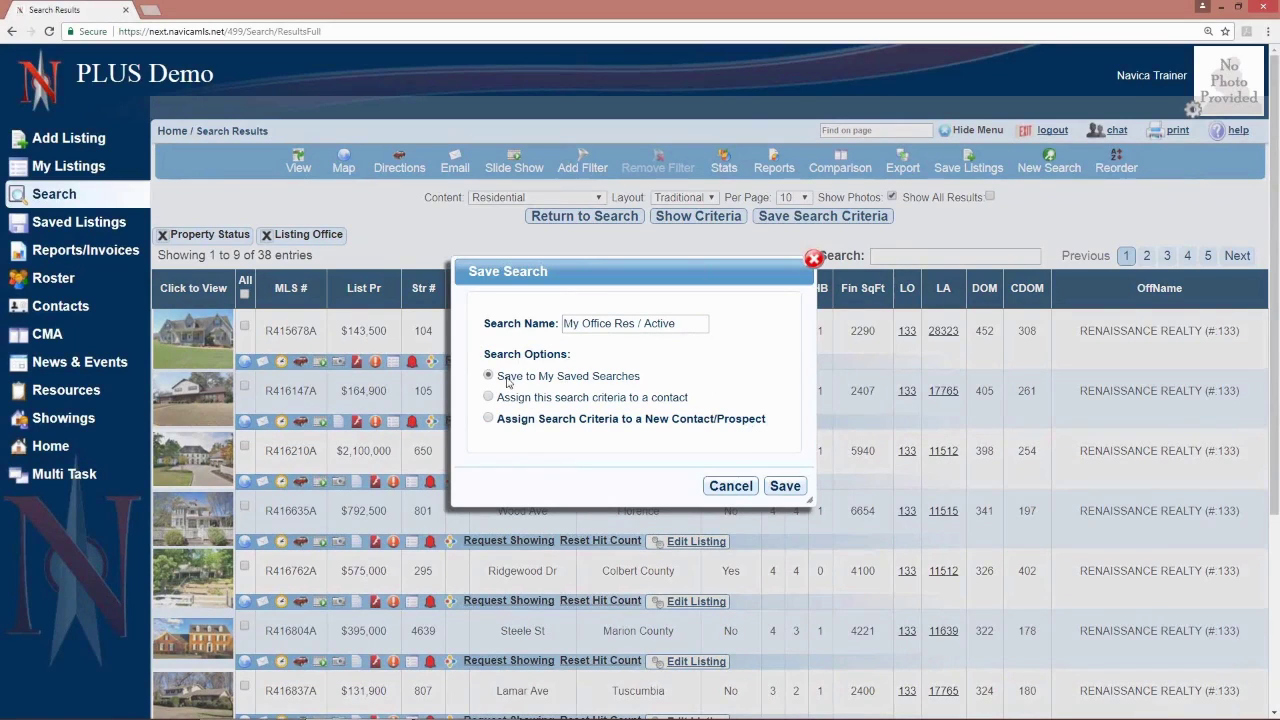
click(785, 486)
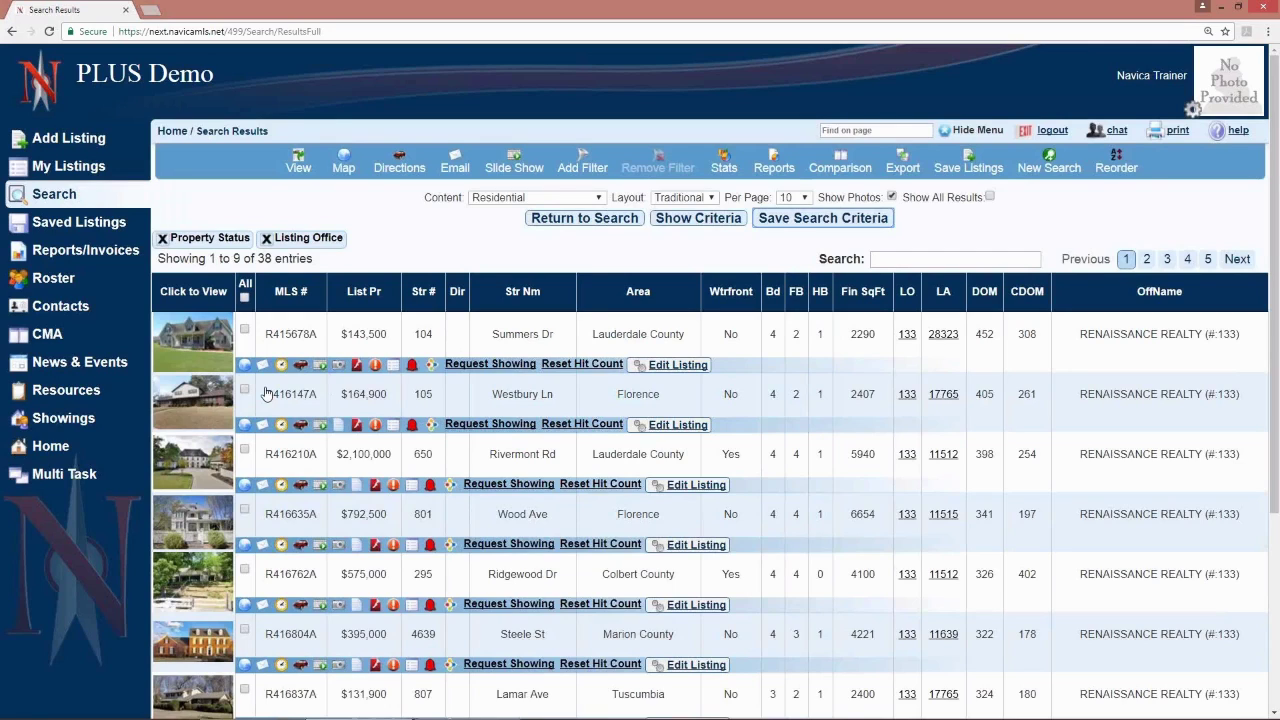
Run "My Office Res / Active" from the home page and review the options for it in the Residential saved searches.
click(50, 446)
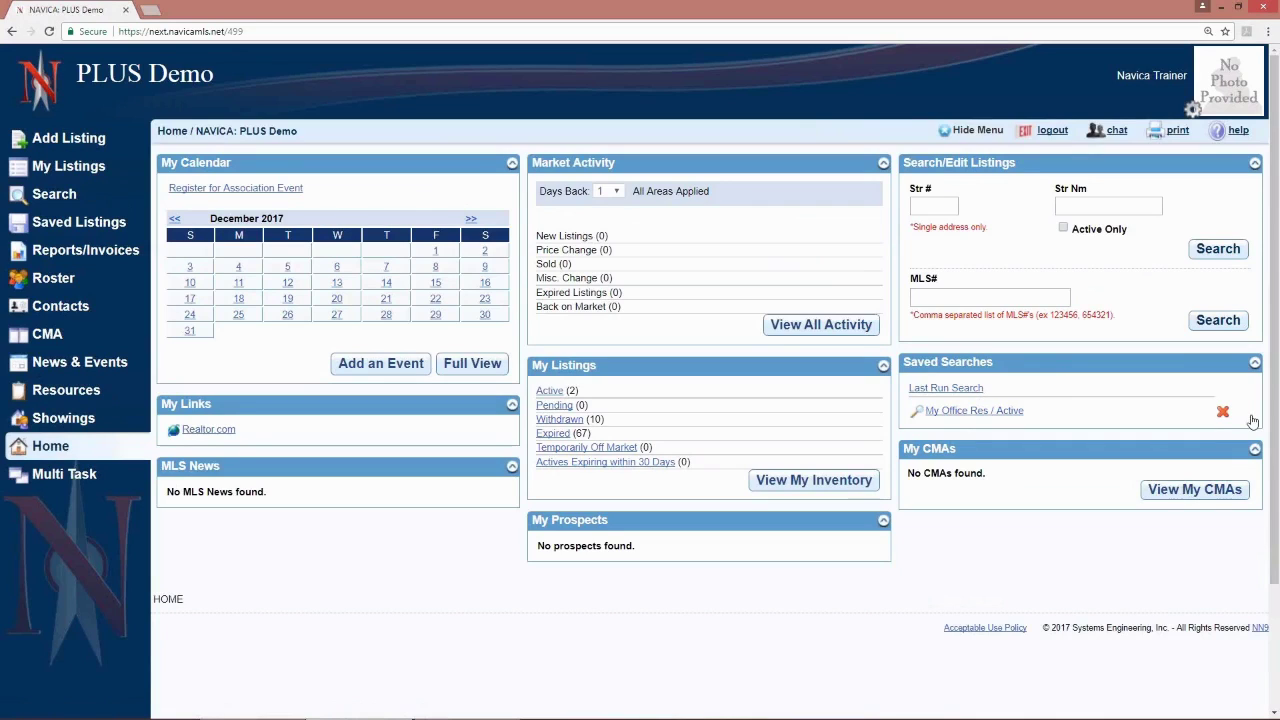
click(967, 416)
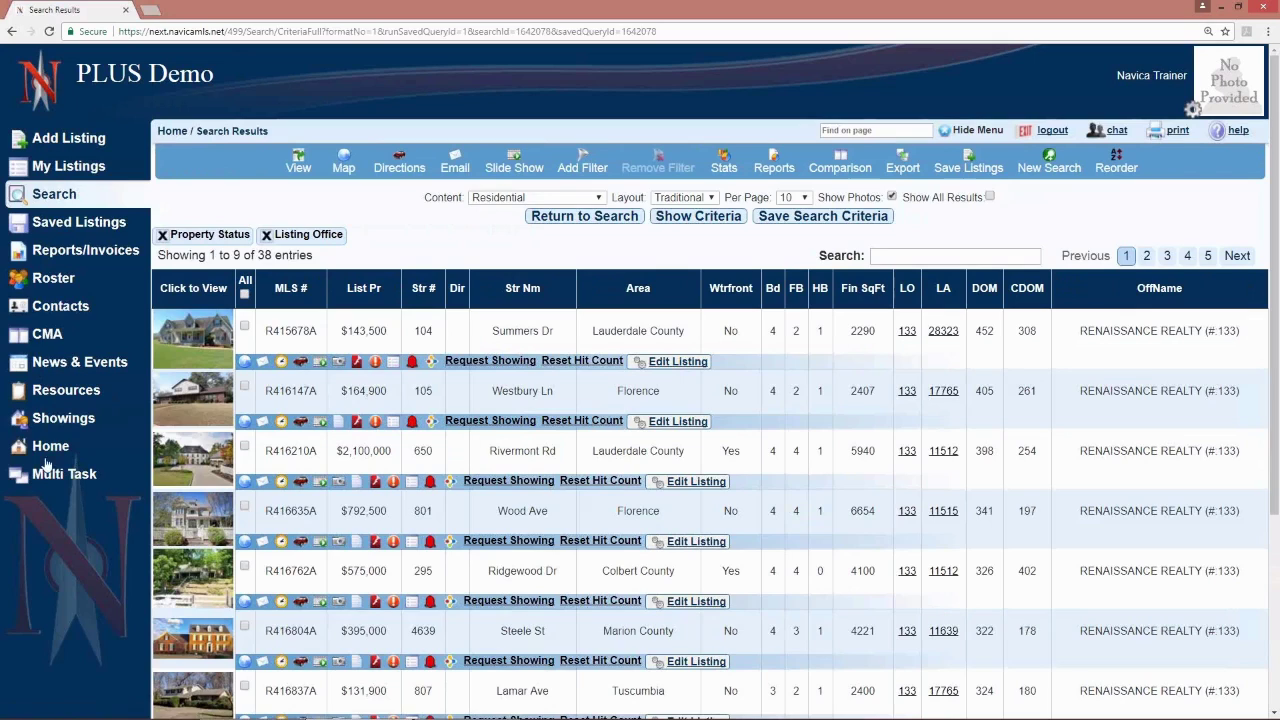
click(54, 195)
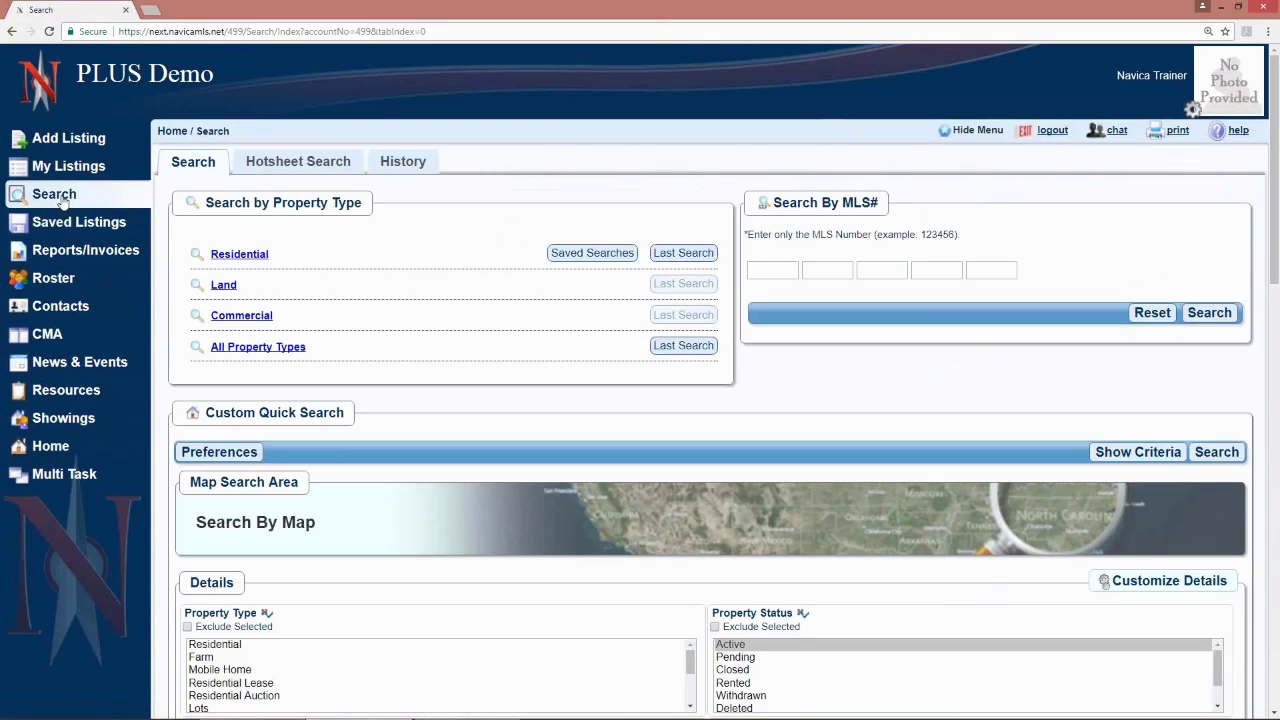
click(596, 256)
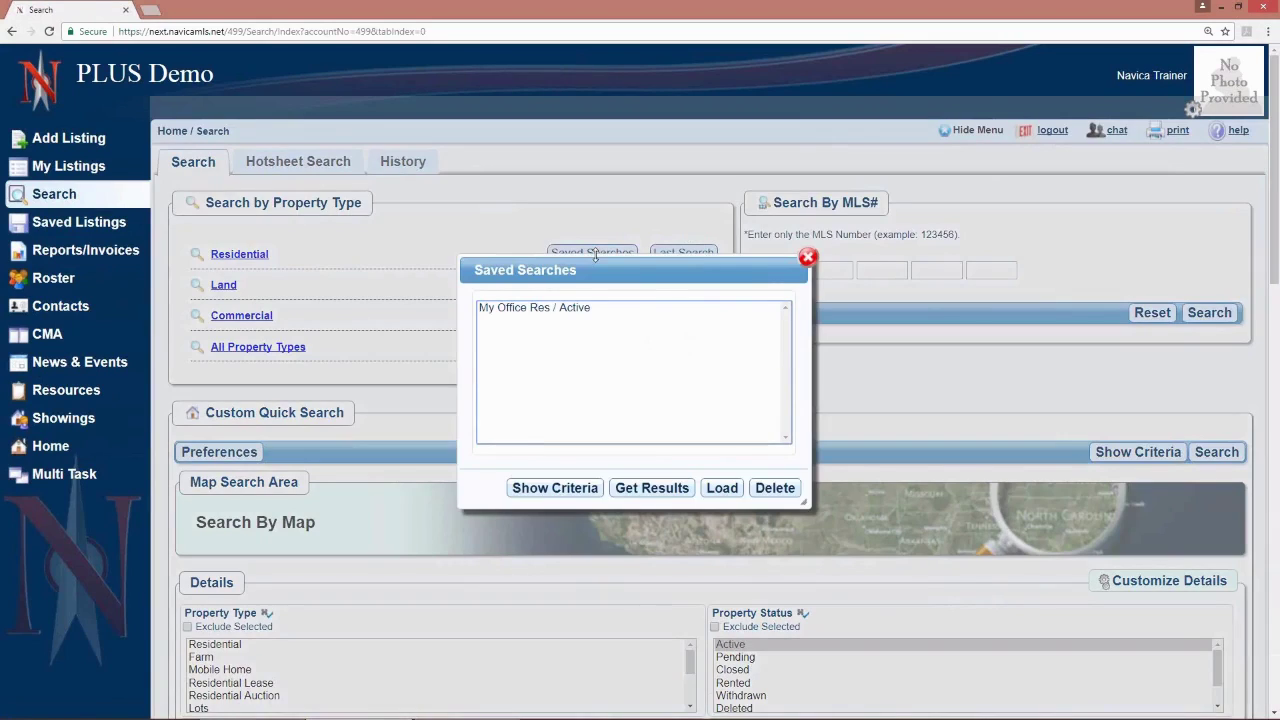
click(562, 308)
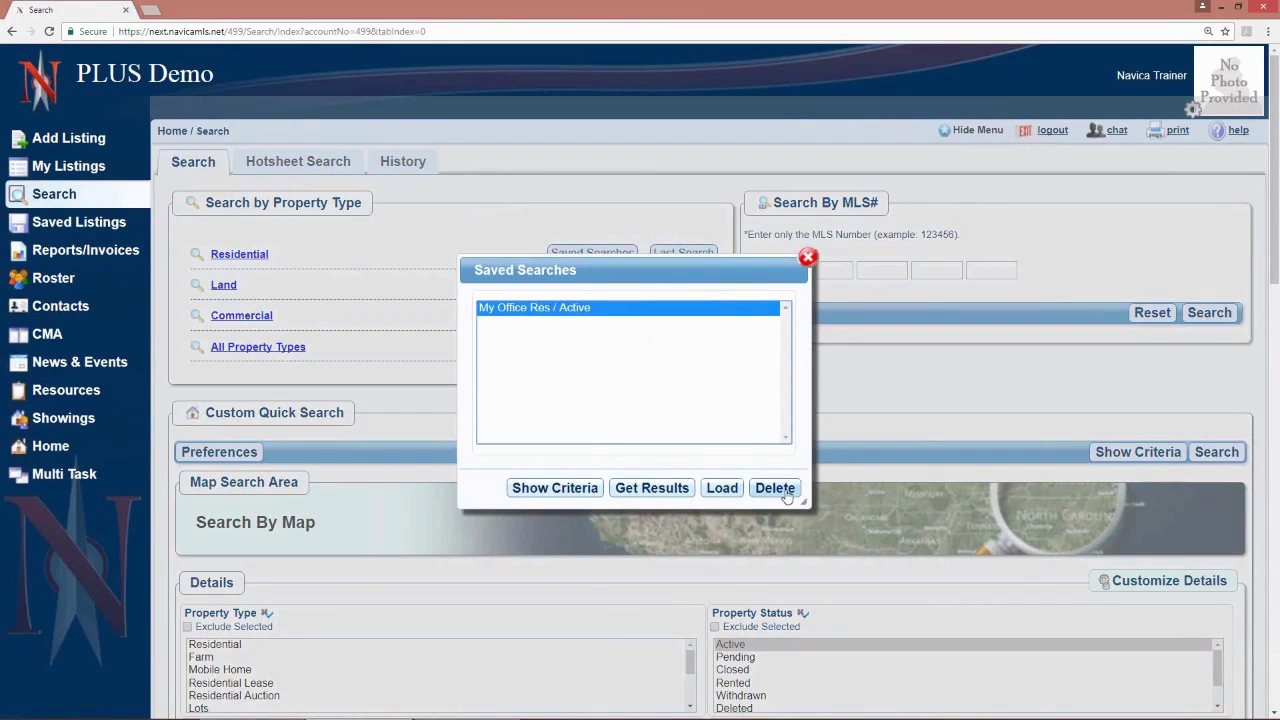
click(810, 258)
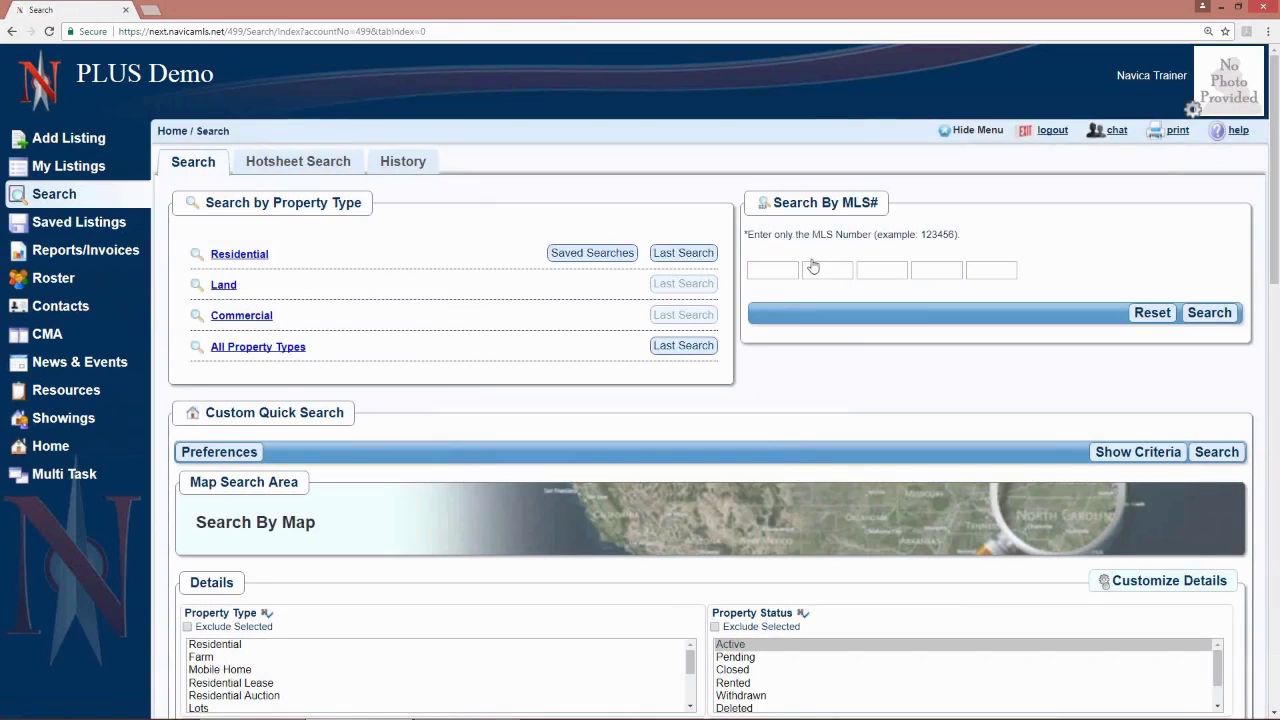
Run a new residential search for active listings with Distressed/Bank Owned set to Yes.
click(229, 262)
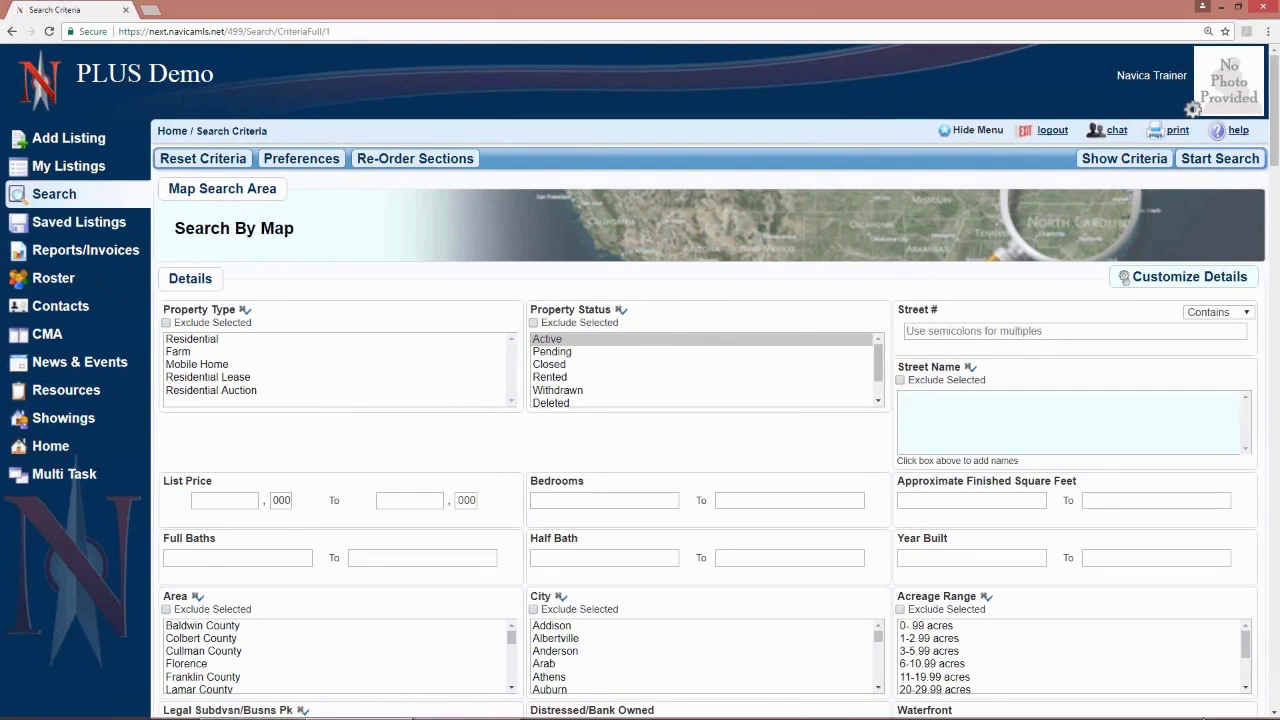
scroll(1243, 661, down, 2)
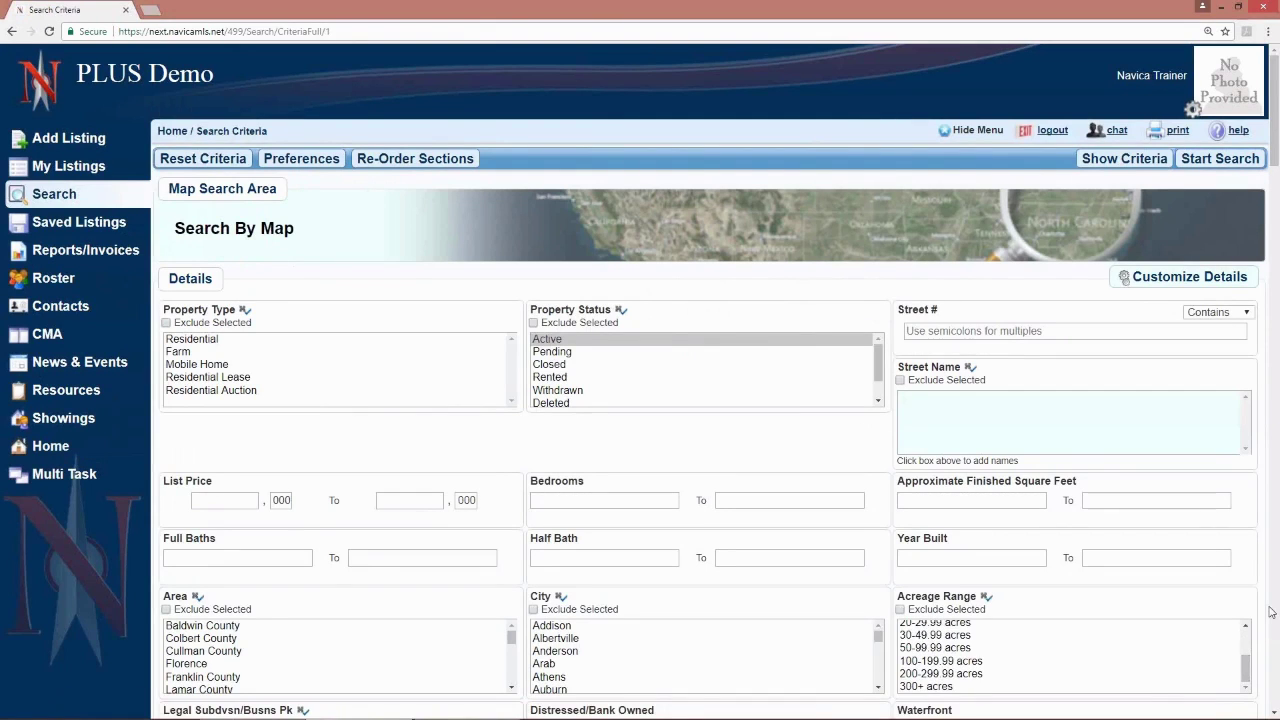
scroll(1271, 611, down, 1)
scroll(1271, 611, down, 1)
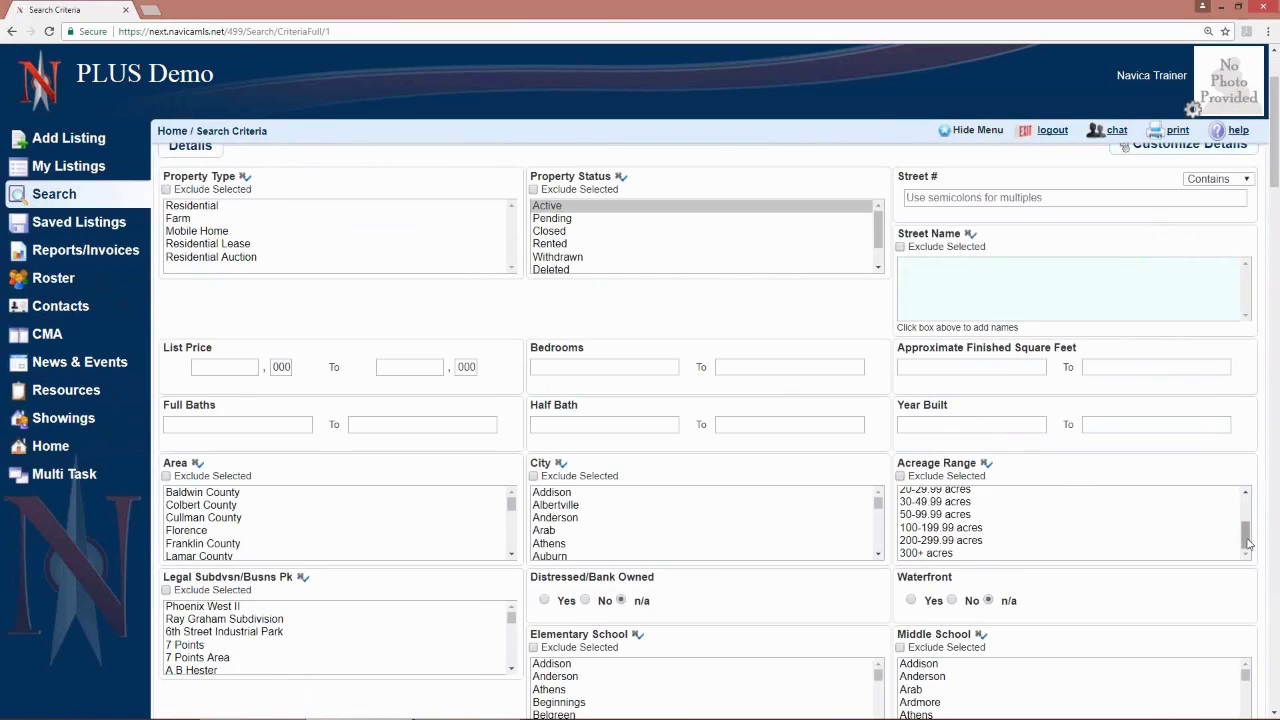
scroll(1247, 541, up, 3)
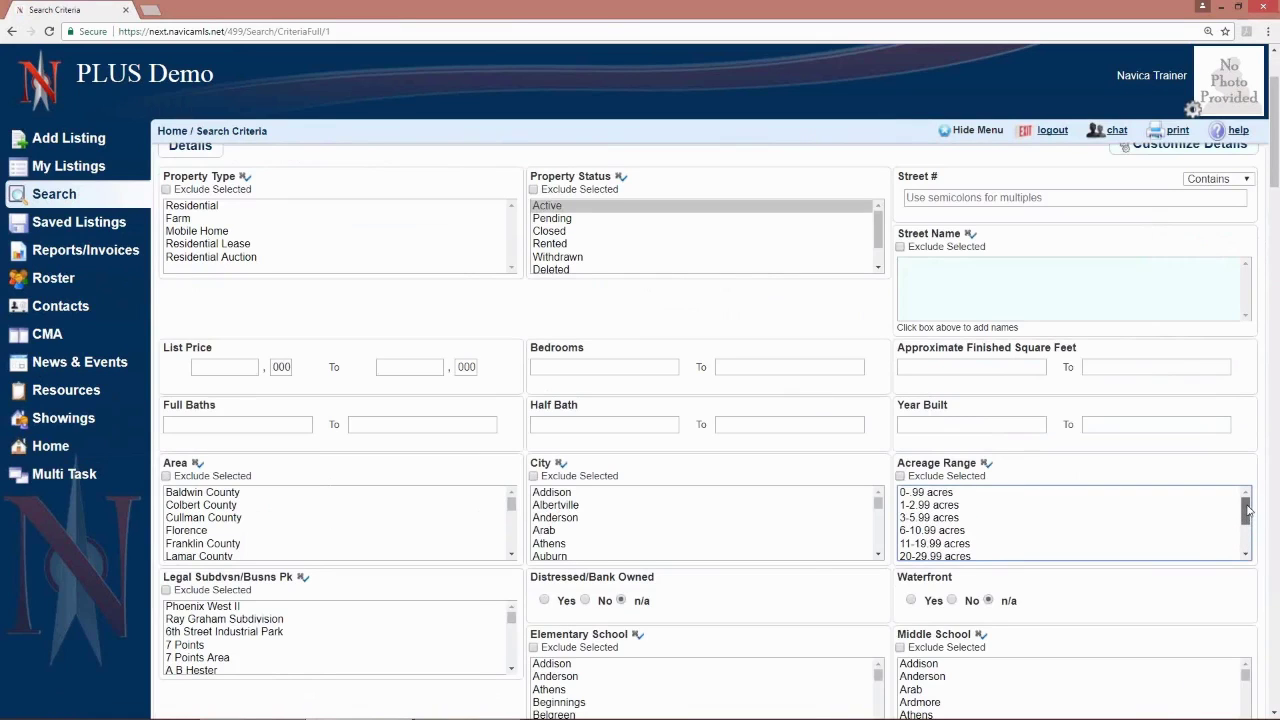
scroll(843, 580, down, 1)
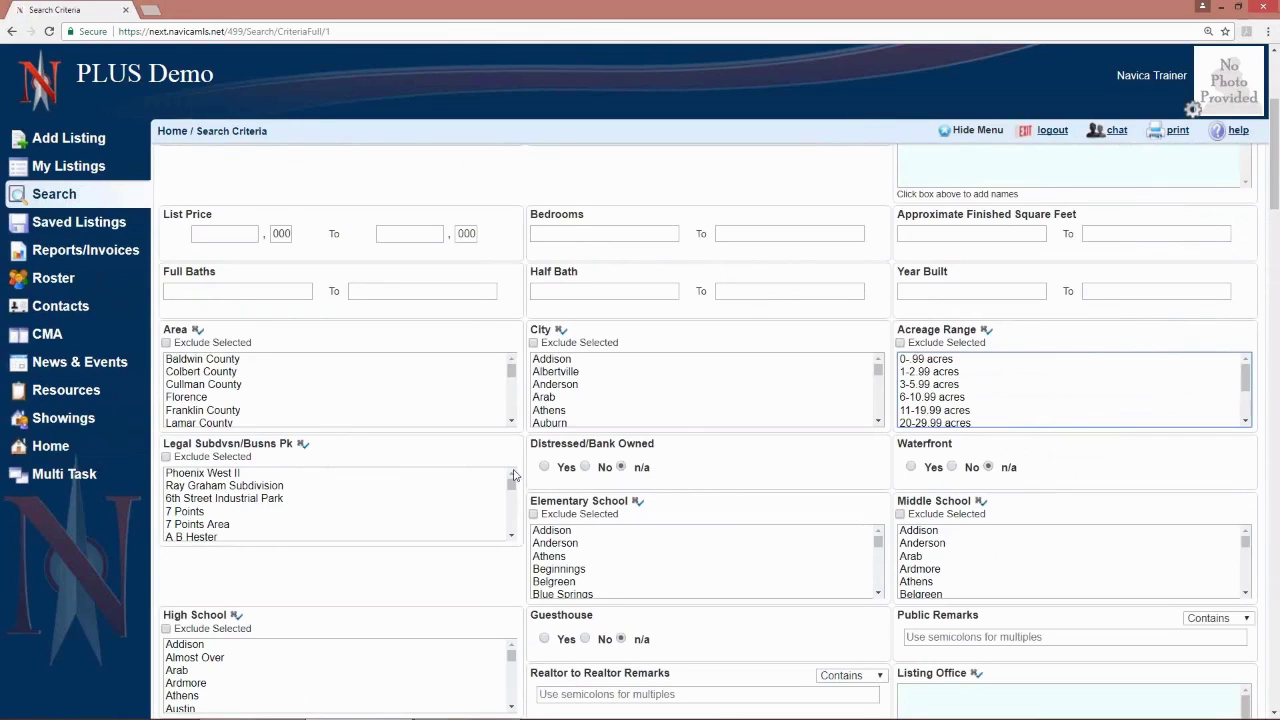
click(544, 467)
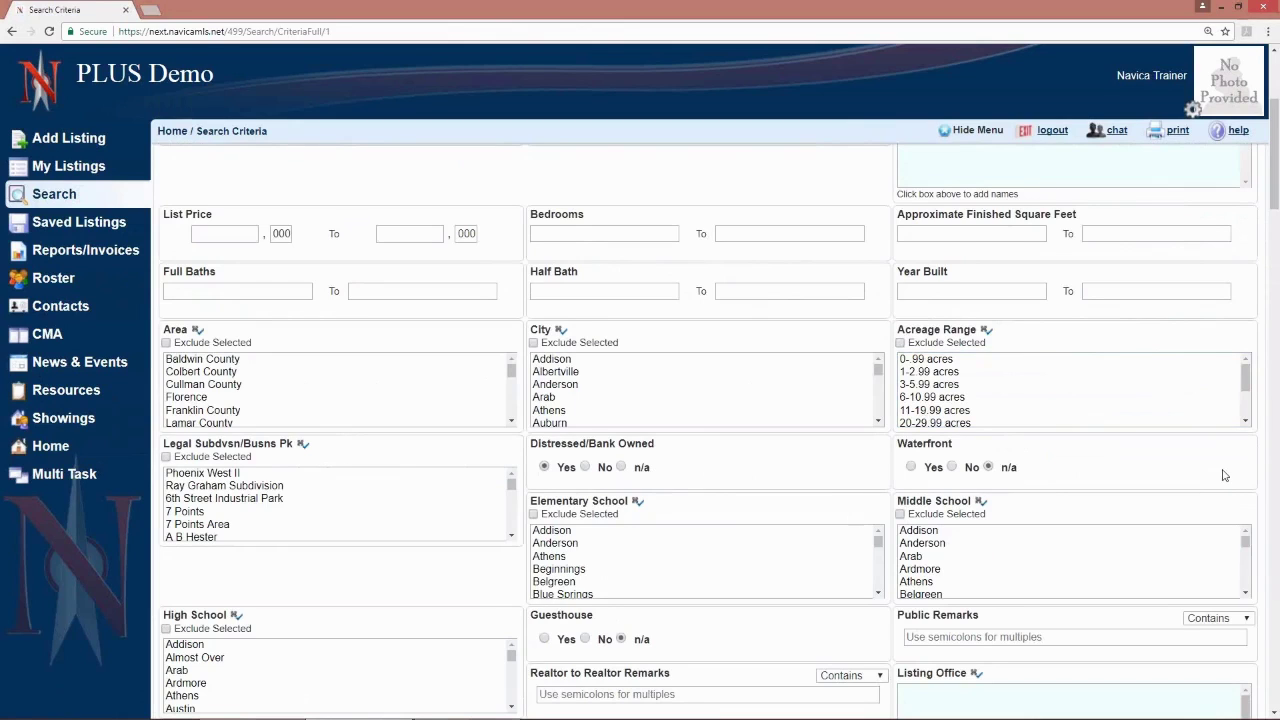
scroll(1225, 473, up, 3)
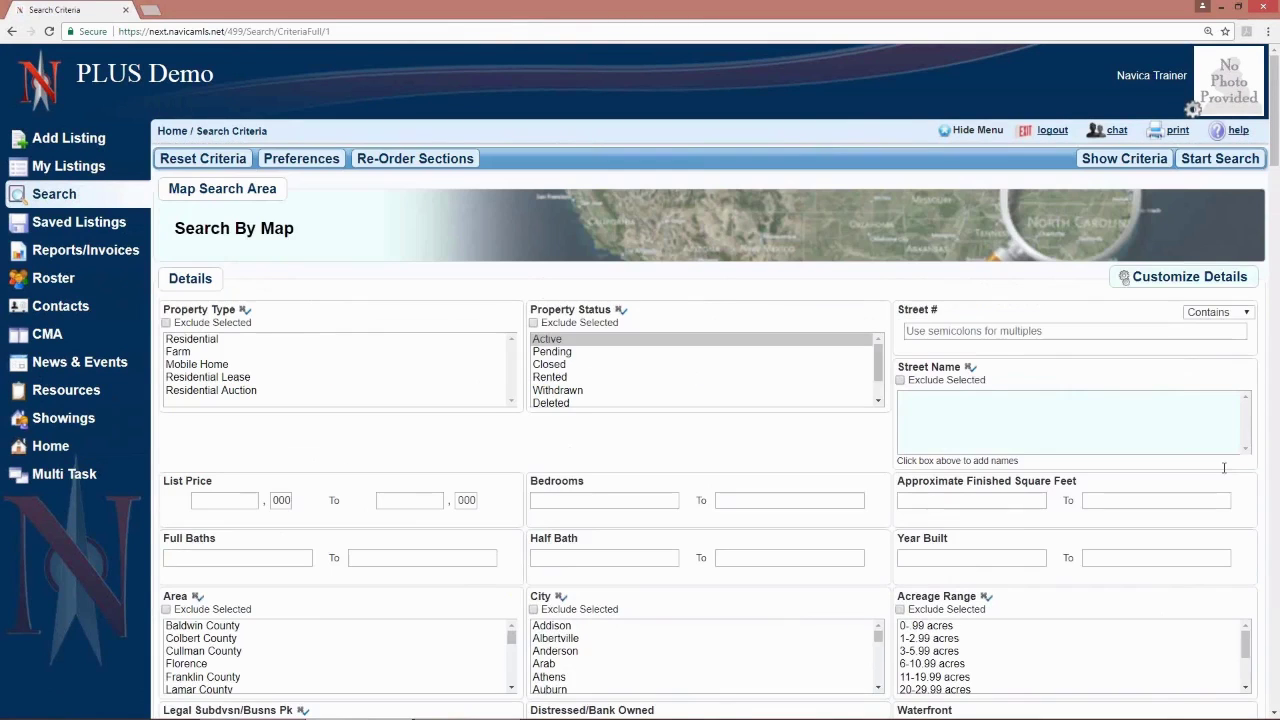
click(1219, 160)
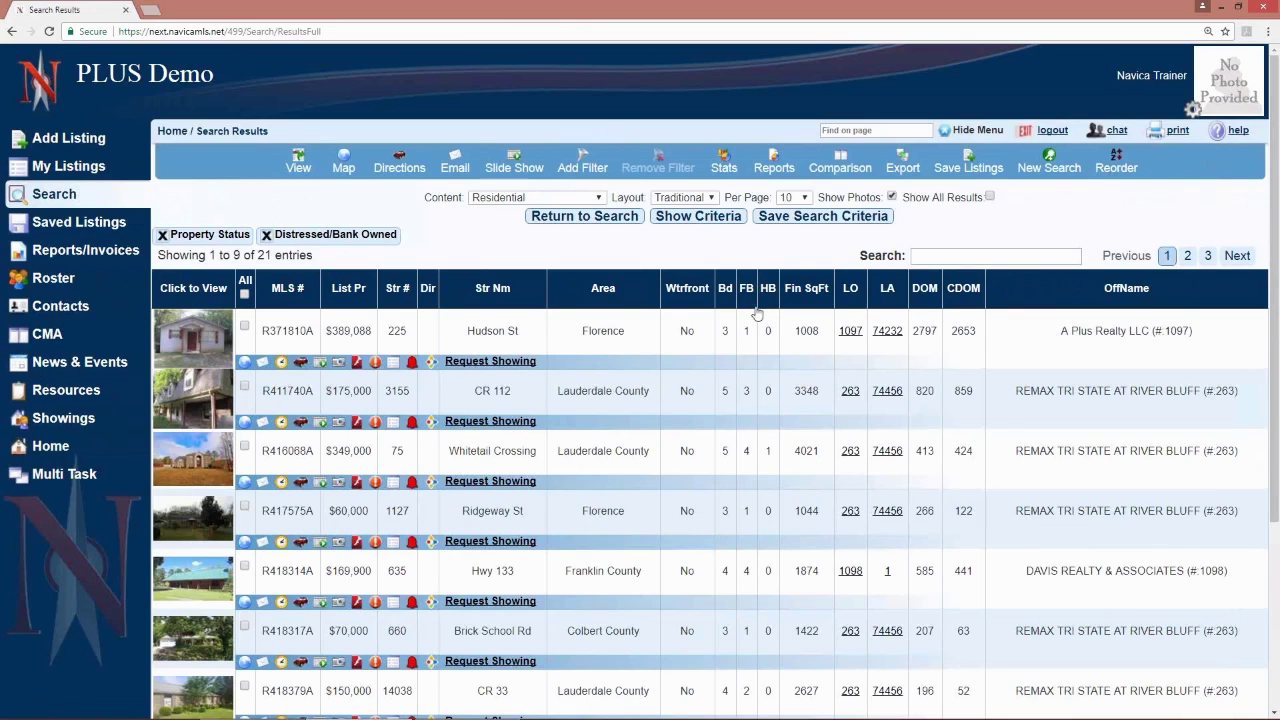
Save the distressed-property search criteria to My Saved Searches under the name "Distressed Res Listings".
click(808, 224)
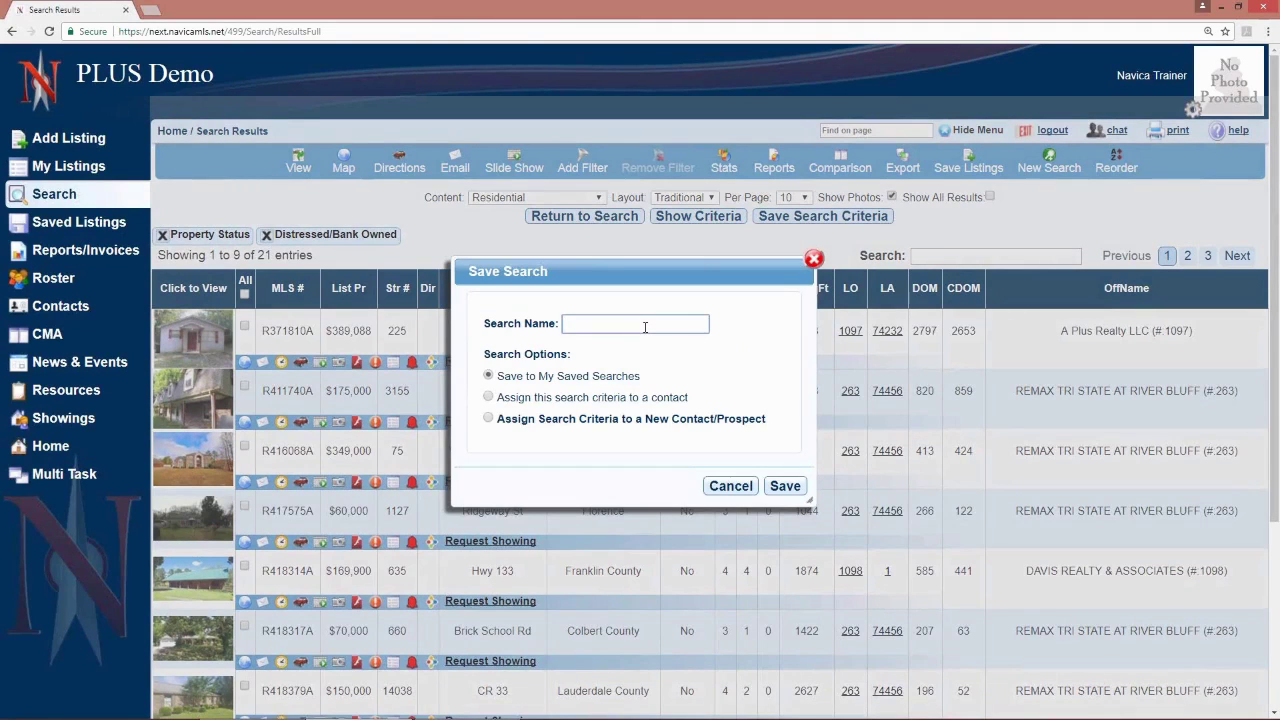
text(S)
text(istressed  Res Listi)
text(ngs)
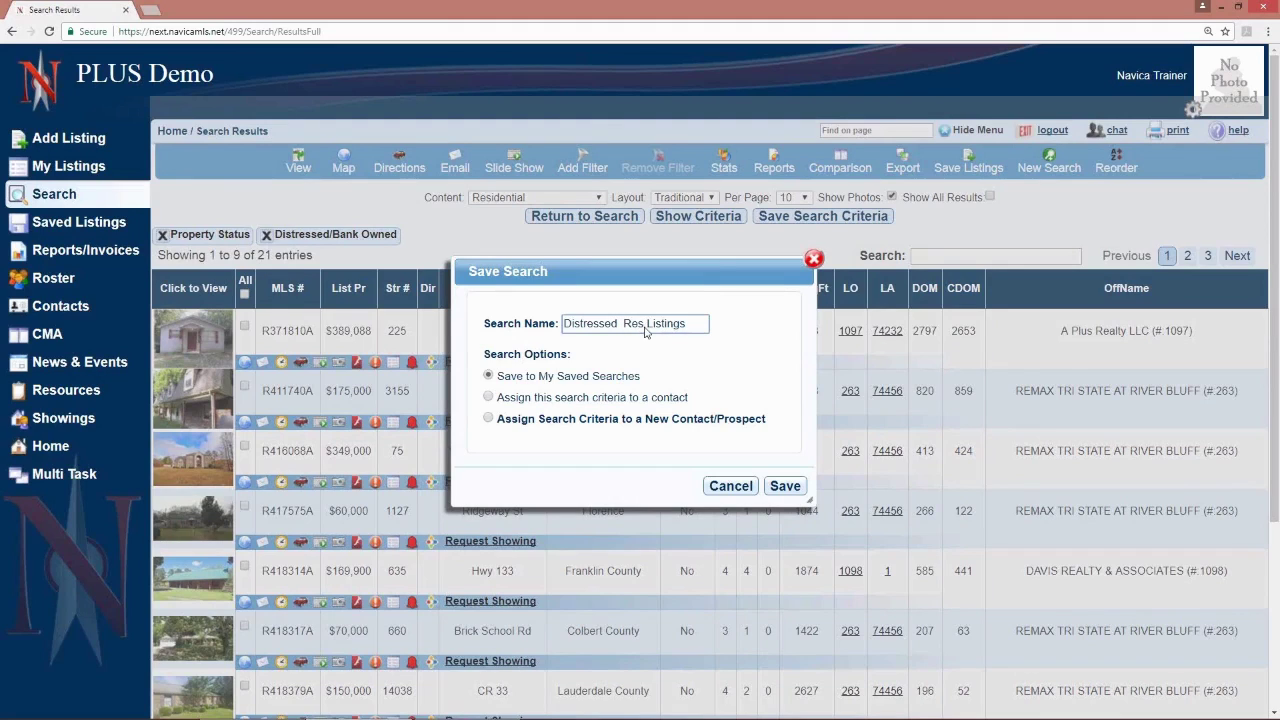
click(785, 486)
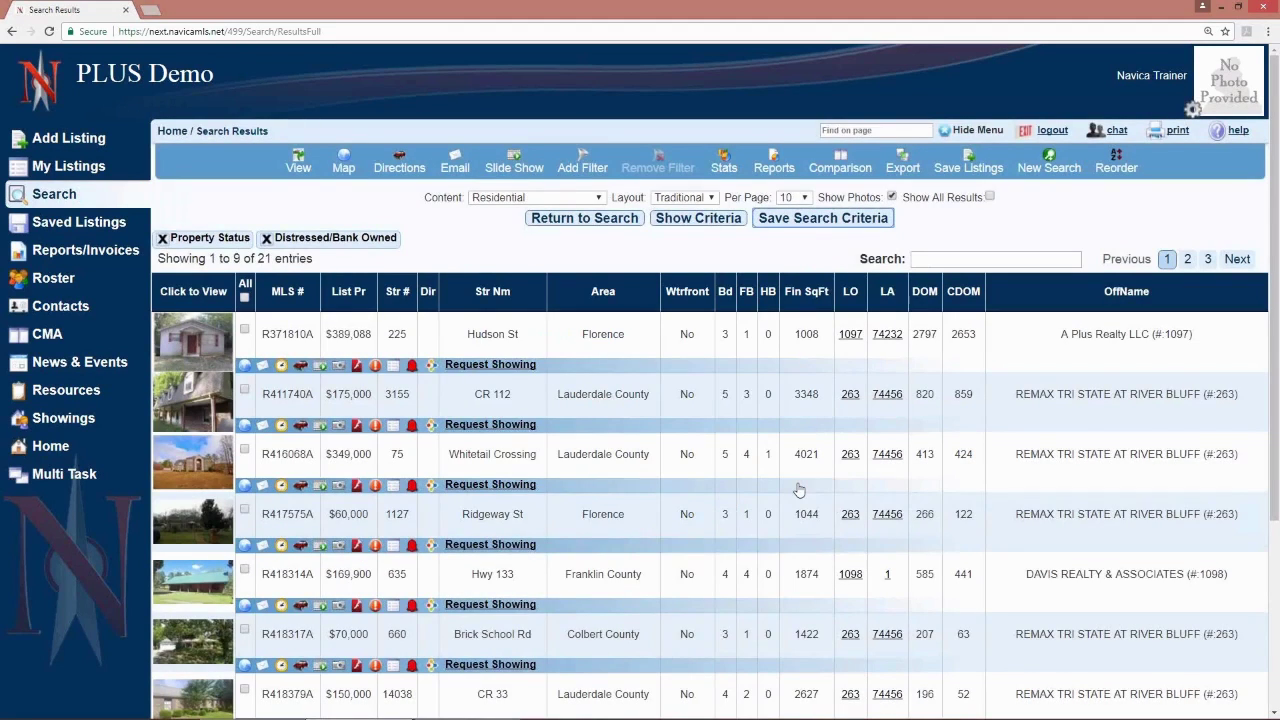
Run a new residential search for active listings with Inground Pool selected among the Exterior features.
click(54, 196)
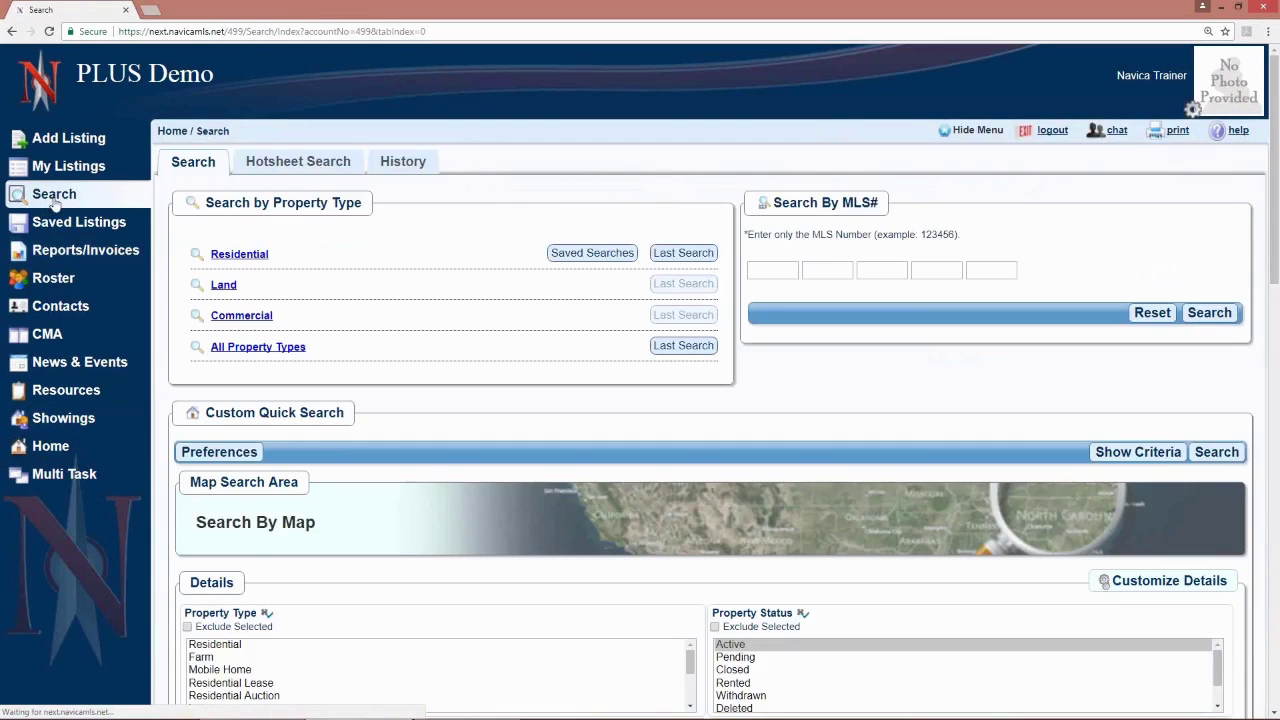
click(242, 255)
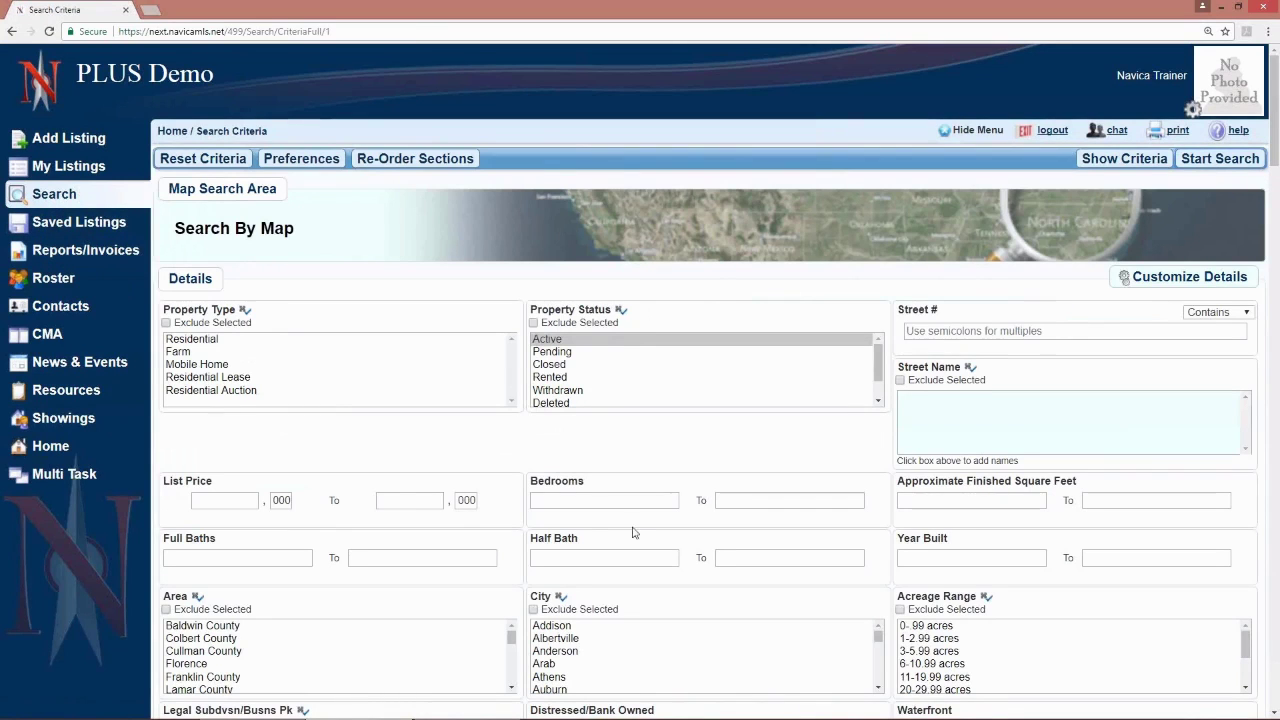
scroll(632, 532, down, 5)
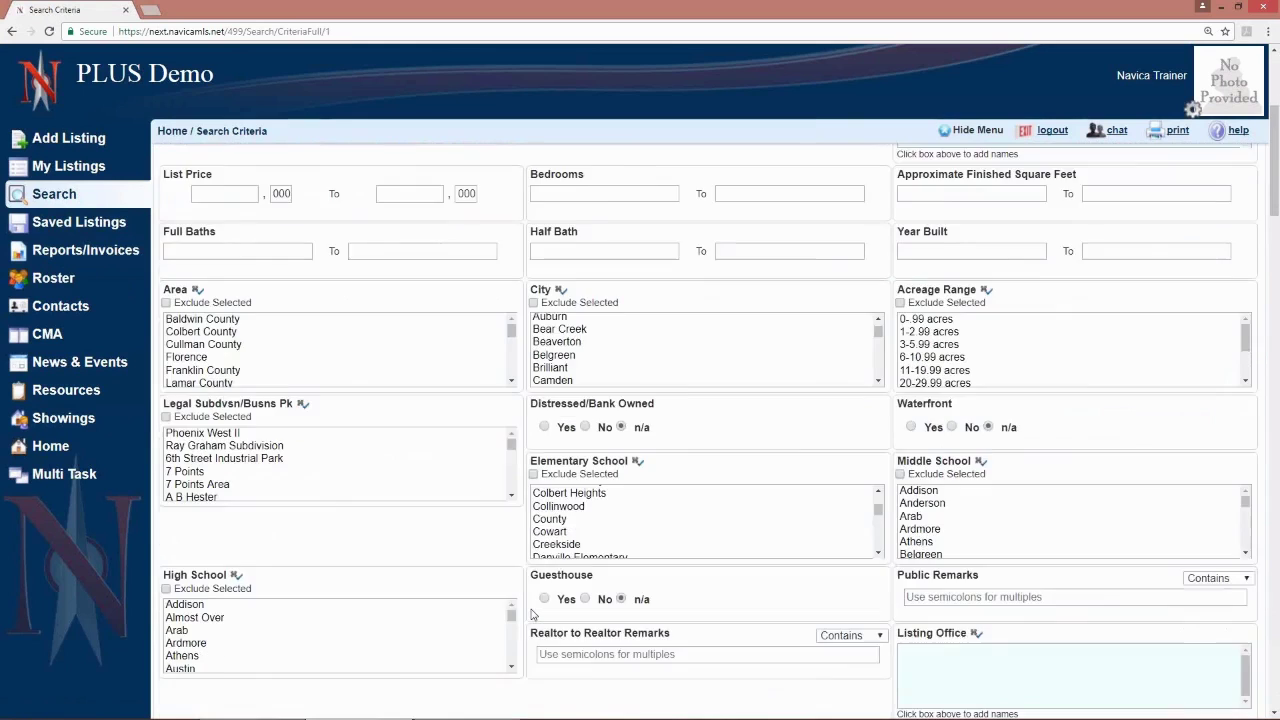
scroll(533, 614, down, 8)
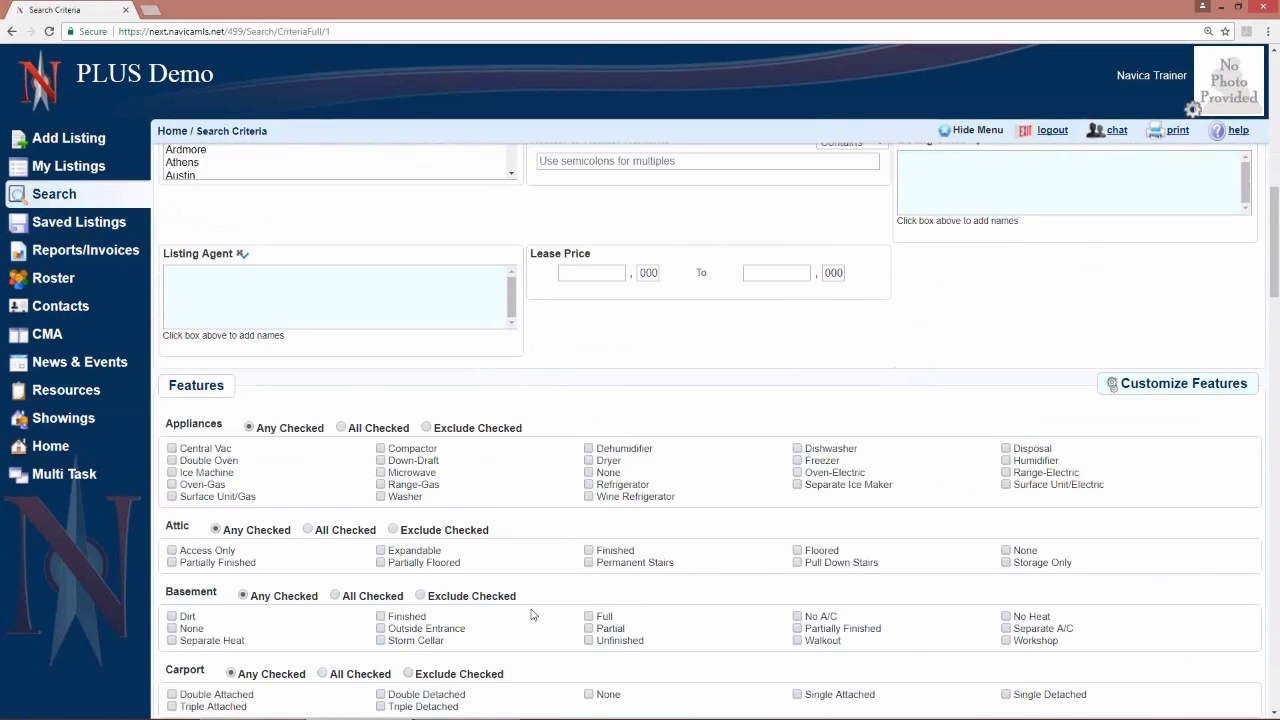
scroll(533, 614, down, 8)
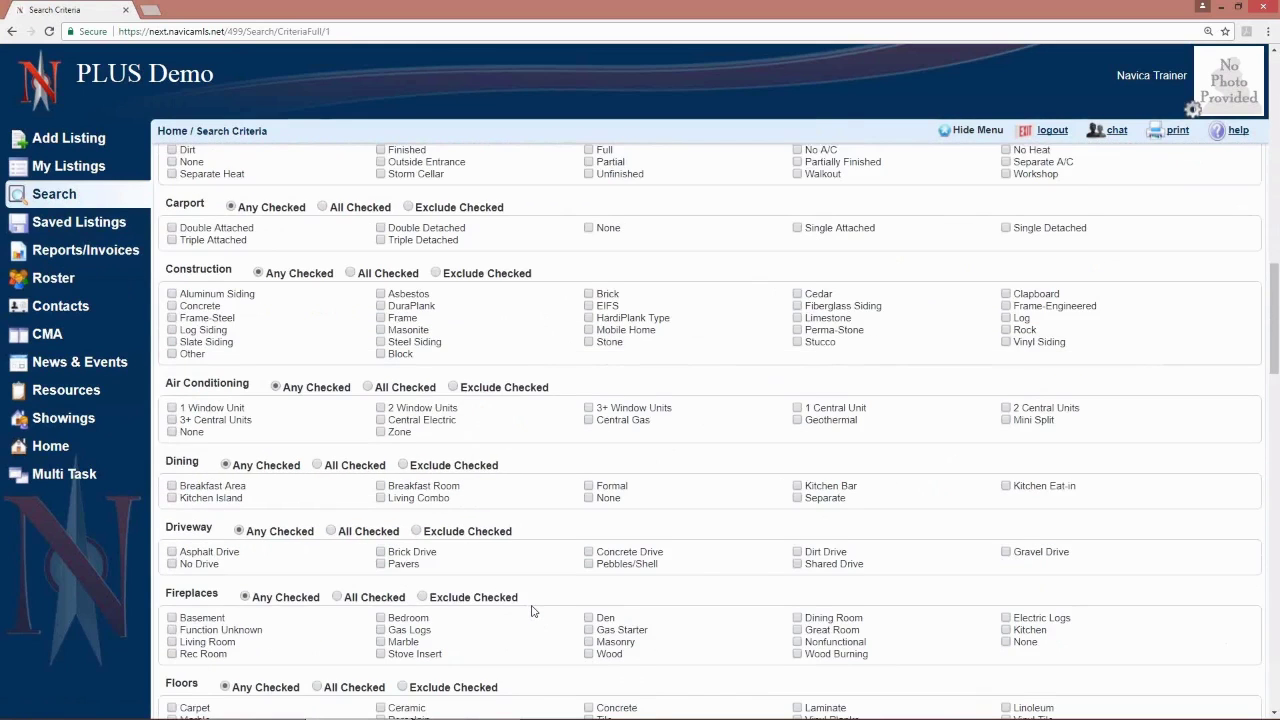
scroll(533, 612, down, 3)
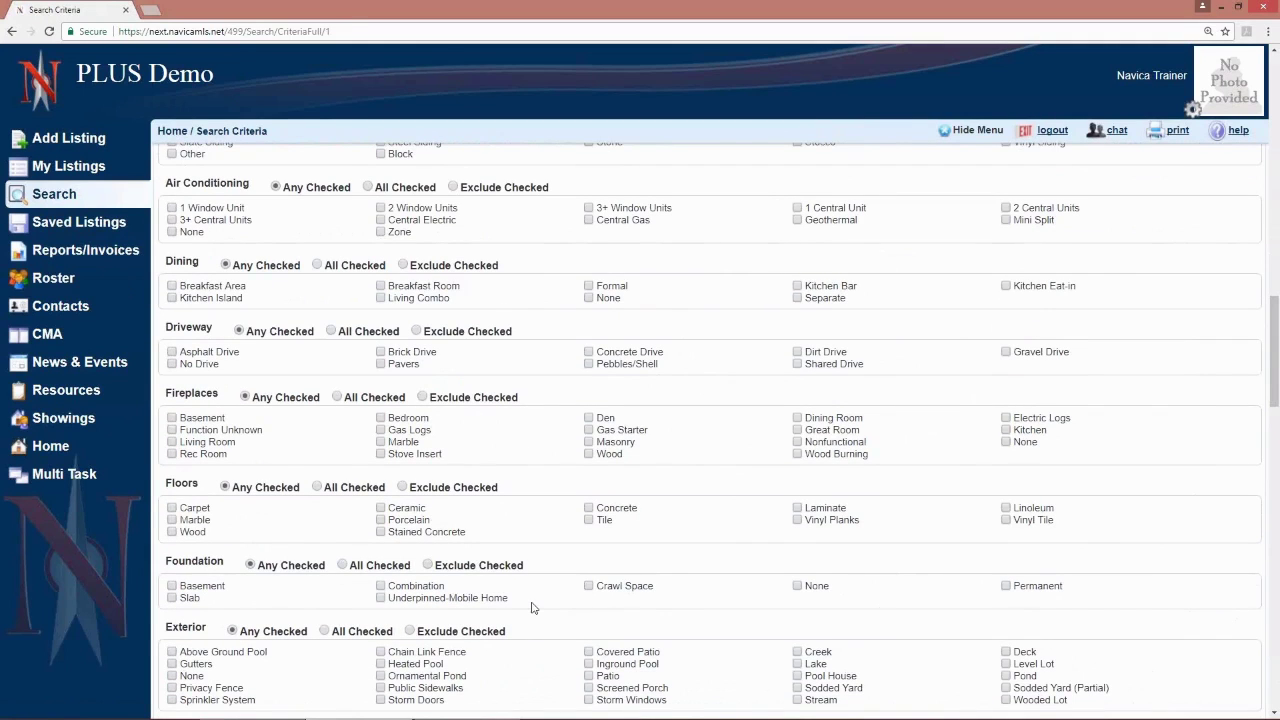
scroll(533, 607, down, 4)
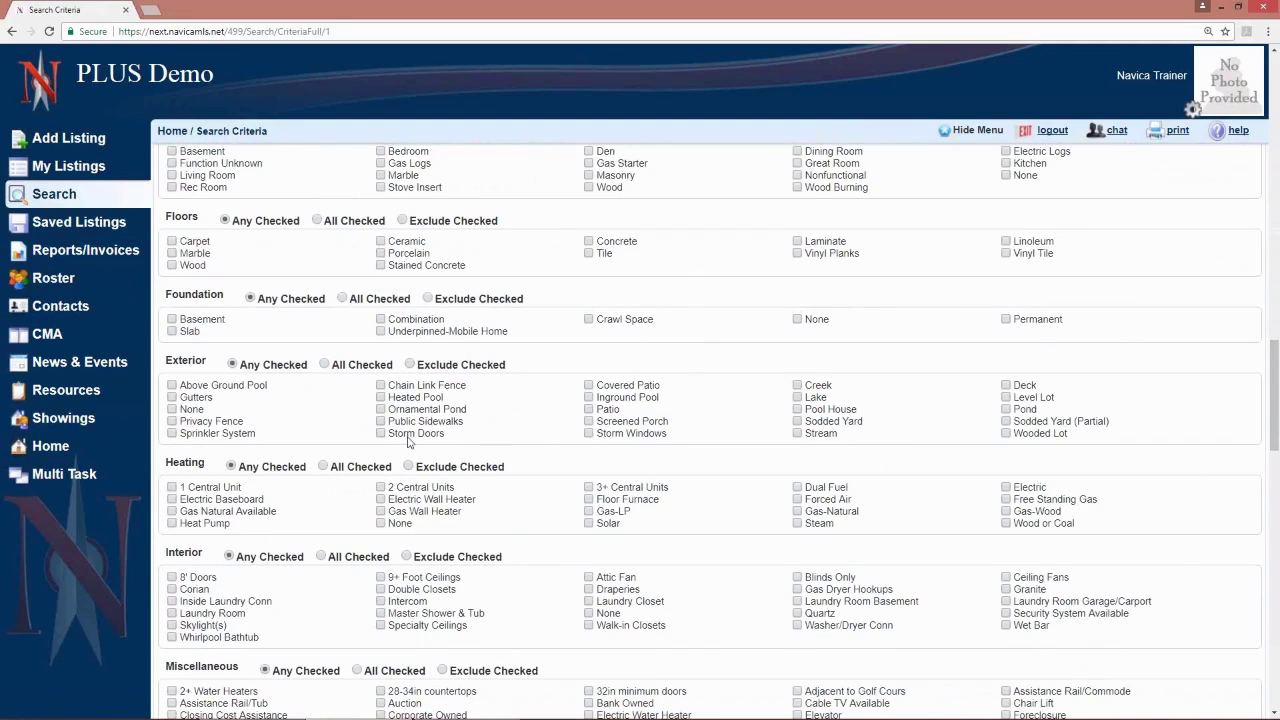
click(589, 397)
drag(1274, 428, 1274, 694)
click(1228, 643)
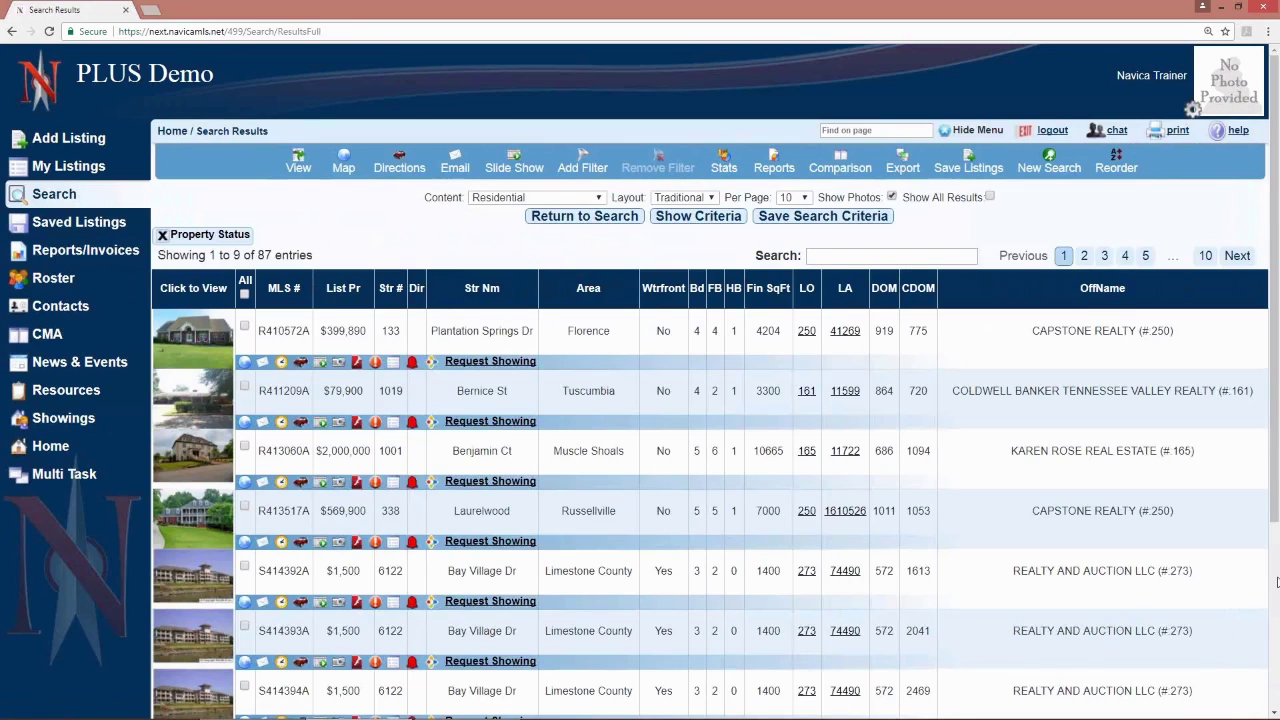
Save the pool search criteria to My Saved Searches under the name "HOUSES WITH POOLS".
click(823, 216)
click(660, 324)
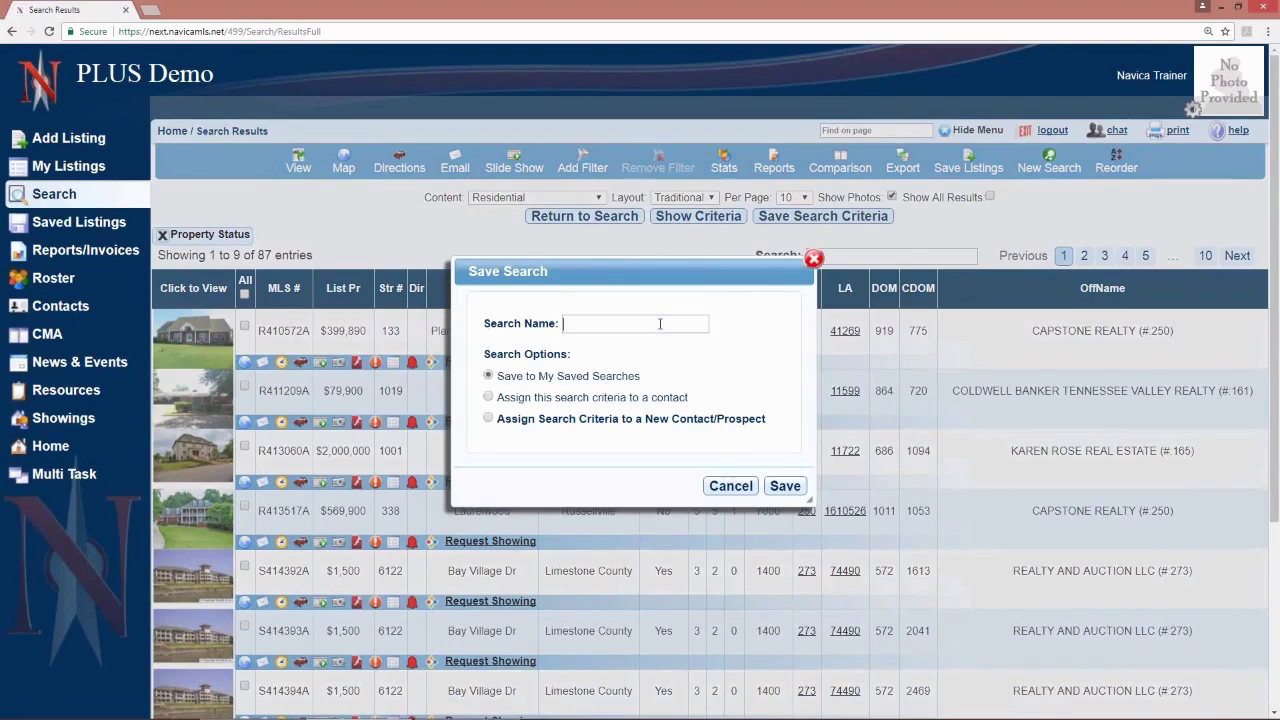
text(HOUSES WITH POOLS)
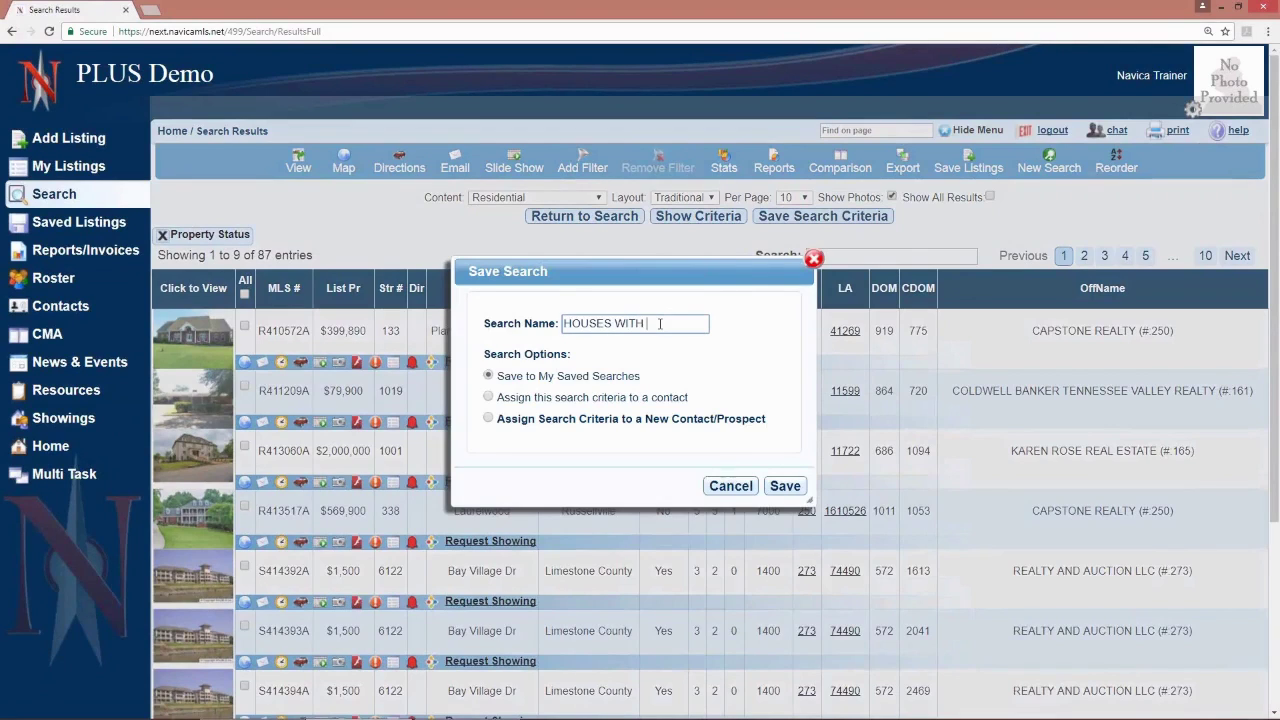
click(776, 487)
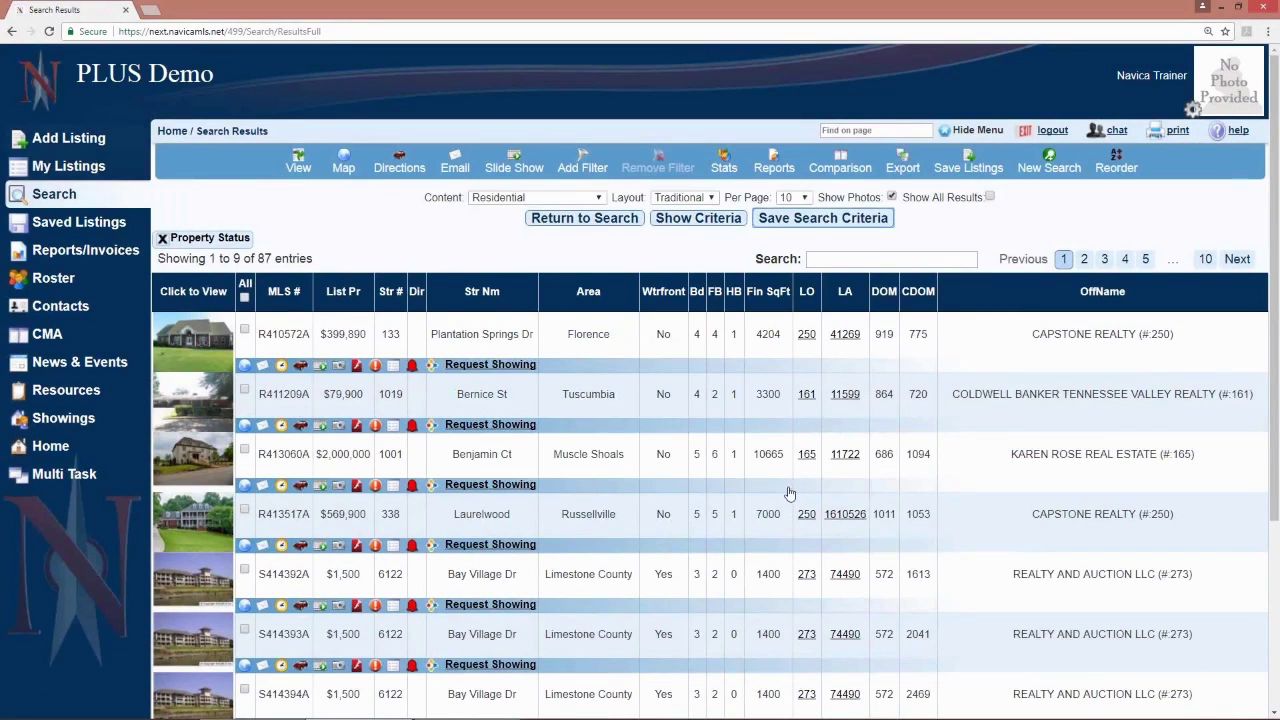
Review the saved searches on the home page and in the Residential saved searches list.
click(48, 90)
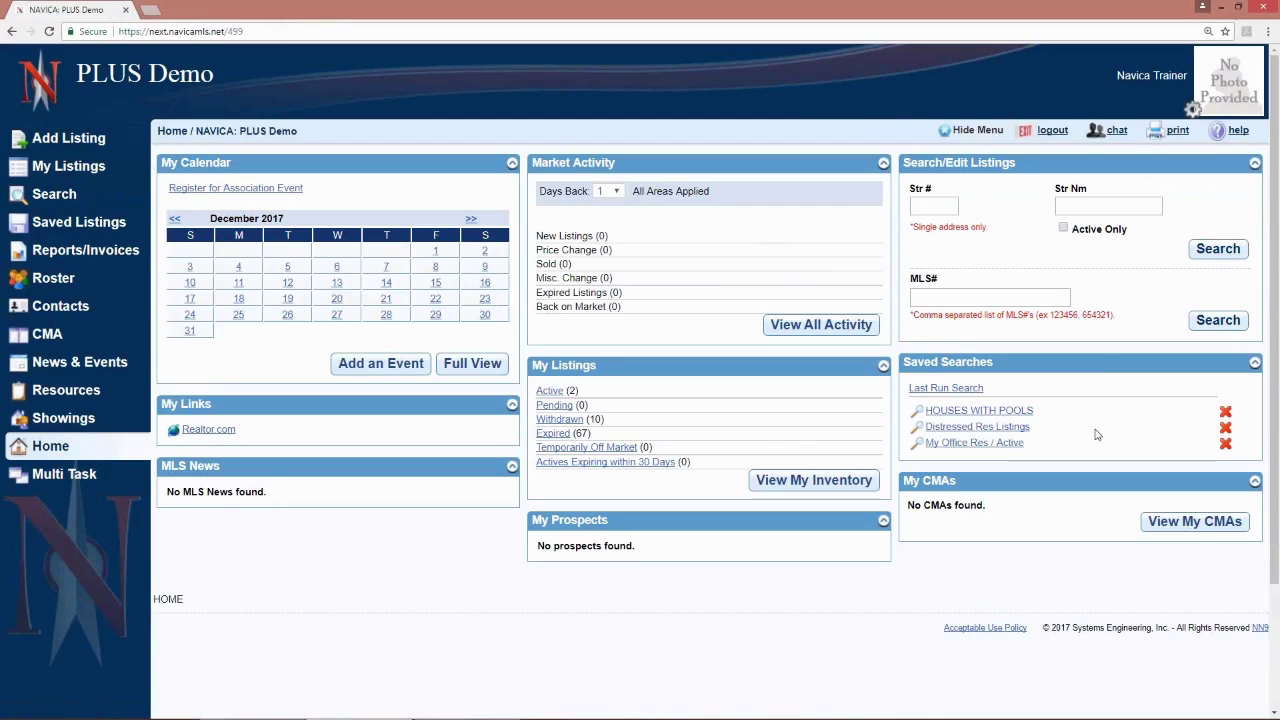
click(38, 198)
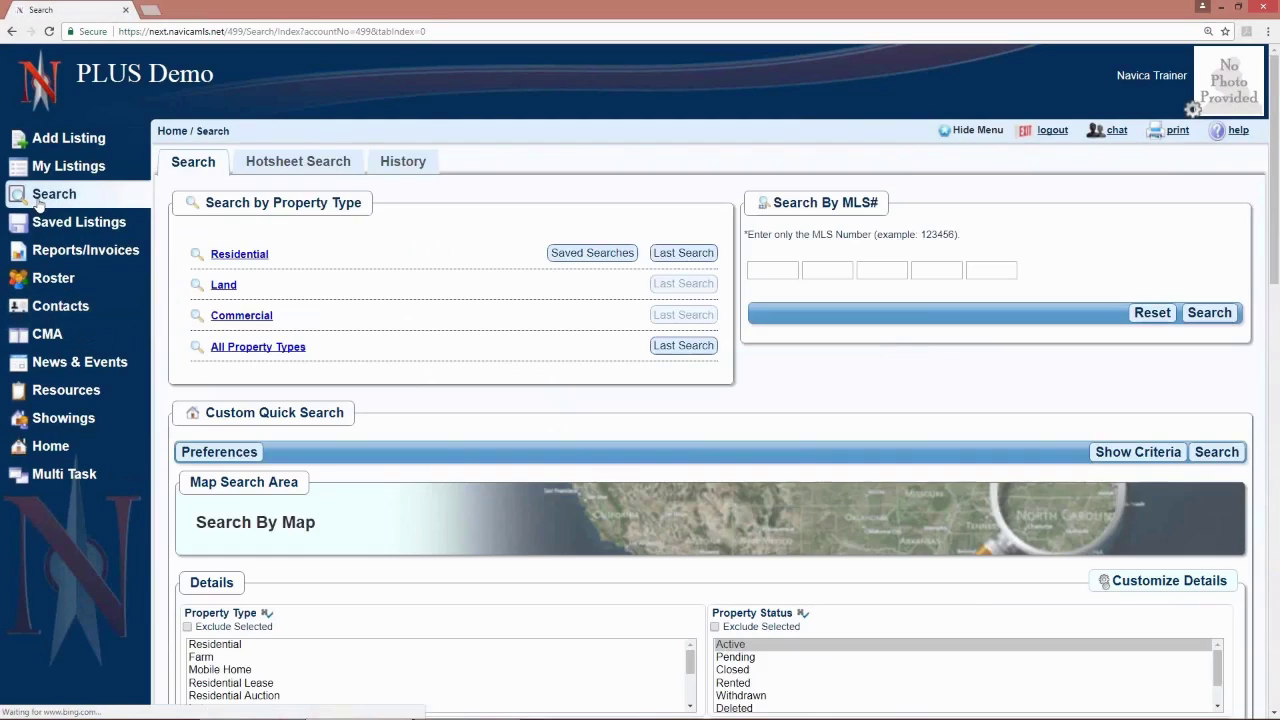
click(573, 256)
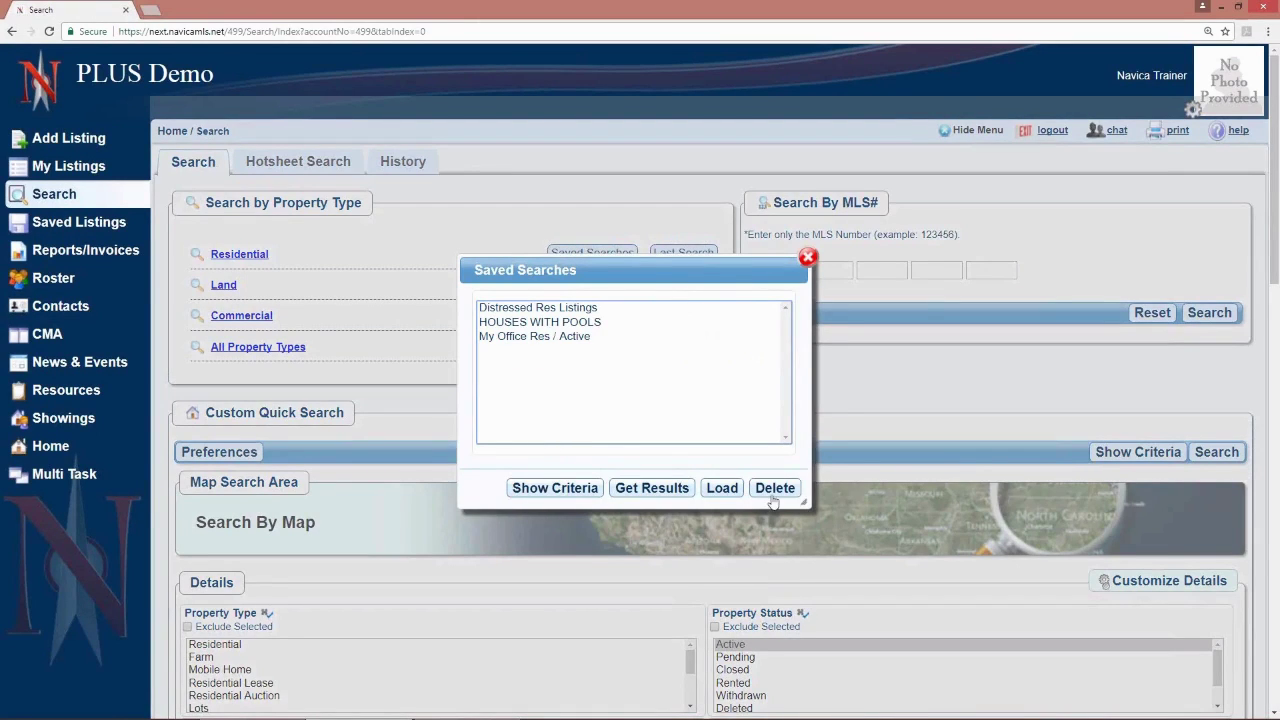
click(810, 260)
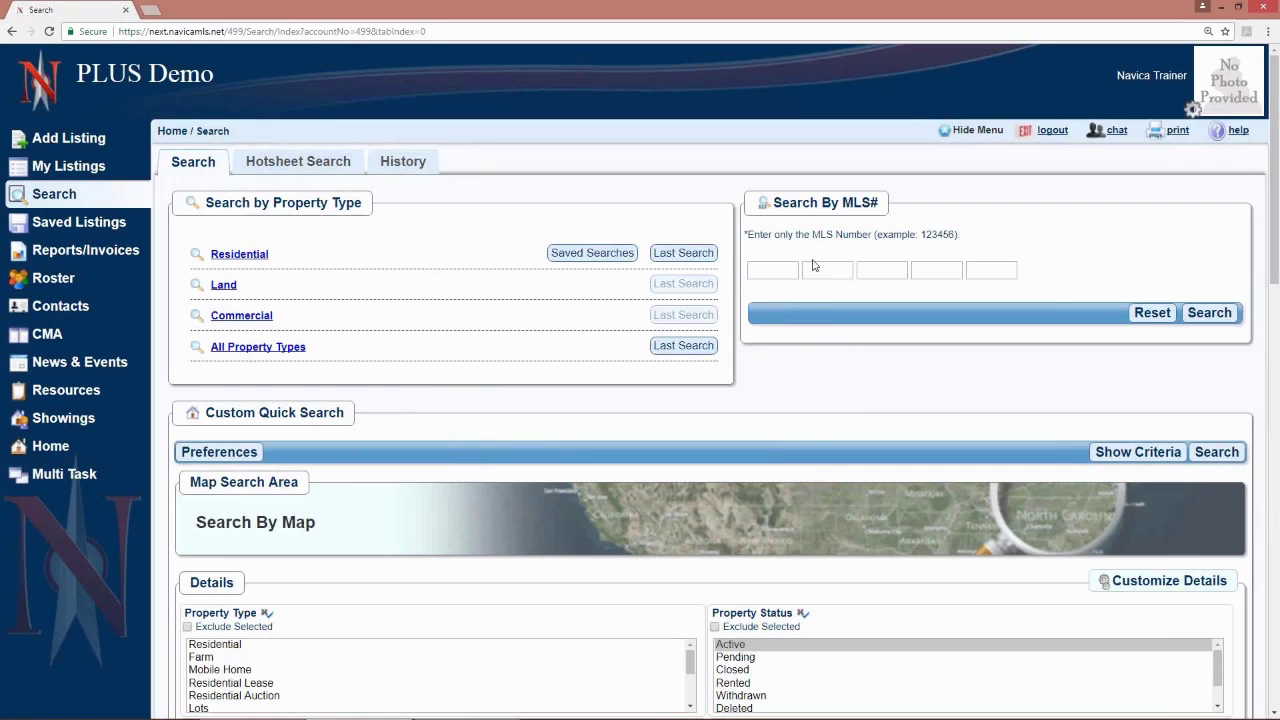